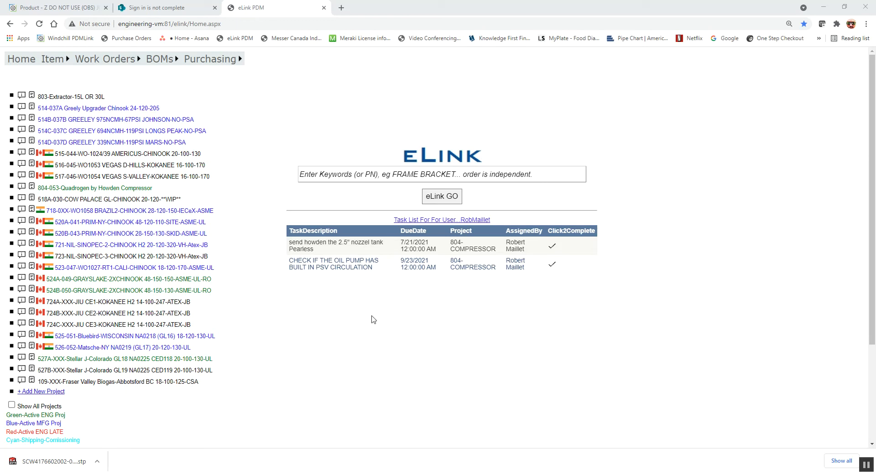
Show the Item menu's dropdown on the eLink PDM home page.
mouse_move(63, 61)
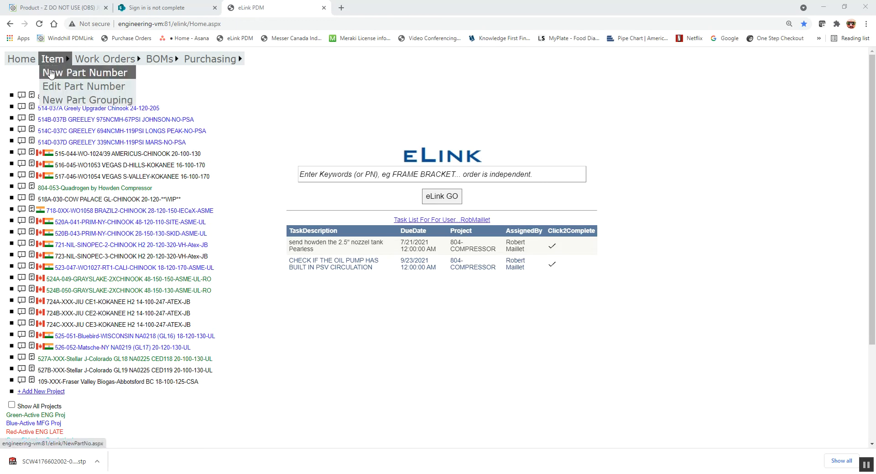
Open the Get New Part No page and list the available part number types.
click(52, 72)
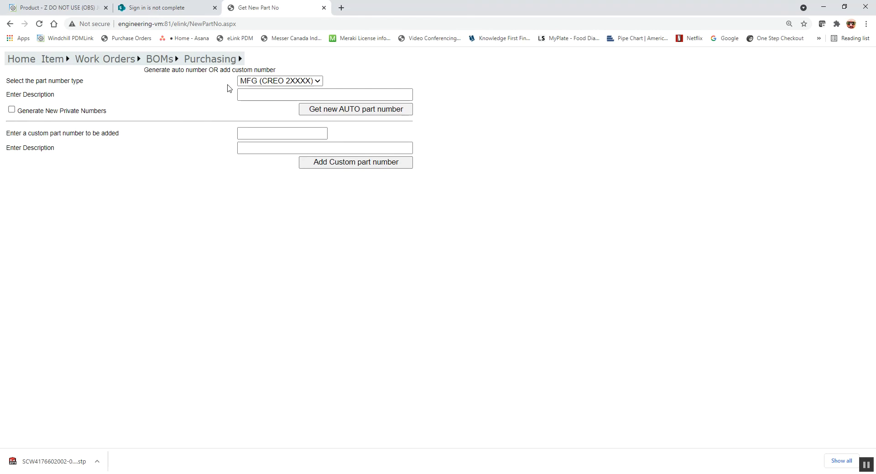
click(264, 81)
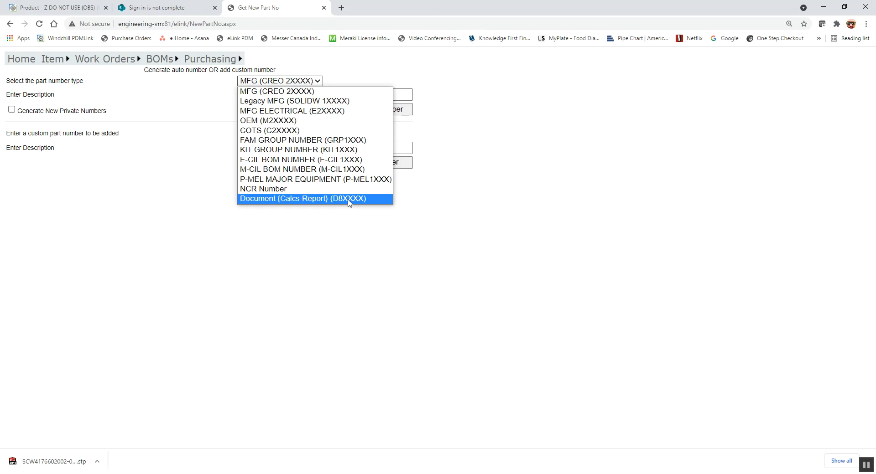
Request an OEM auto part number described 'SKF LEVELING PAD', then check Wi-Fi after the timeout.
click(270, 121)
click(268, 95)
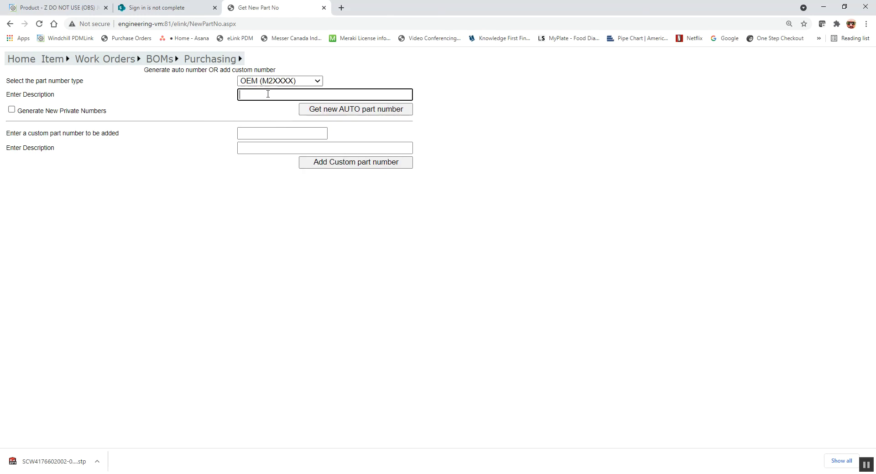
text(ski)
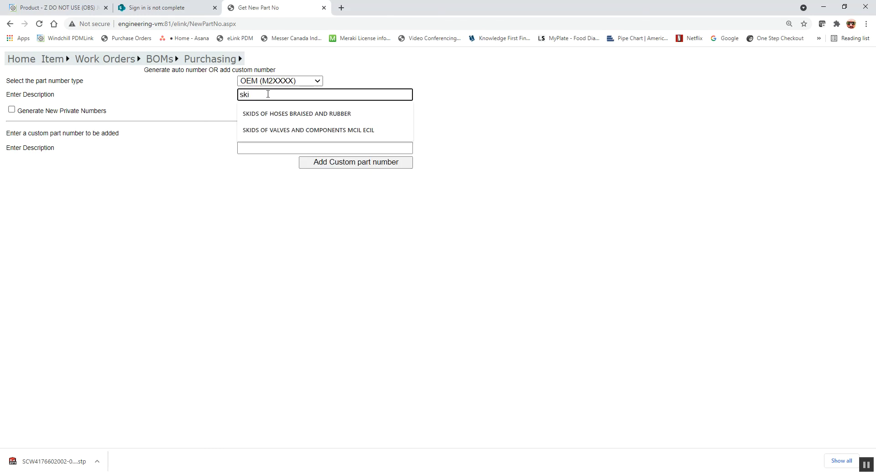
key(BackSpace)
key(BackSpace)
text(SKIF)
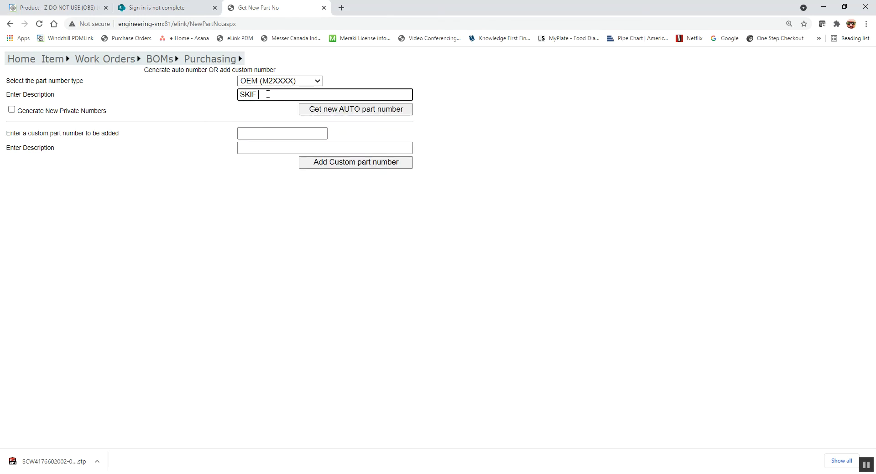
key(BackSpace)
key(BackSpace)
text(F LEVELING PAD)
click(332, 111)
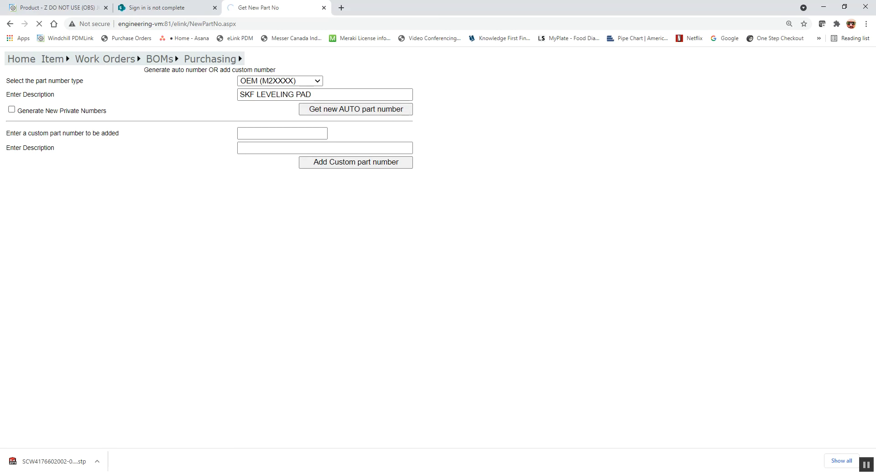
click(758, 473)
click(777, 410)
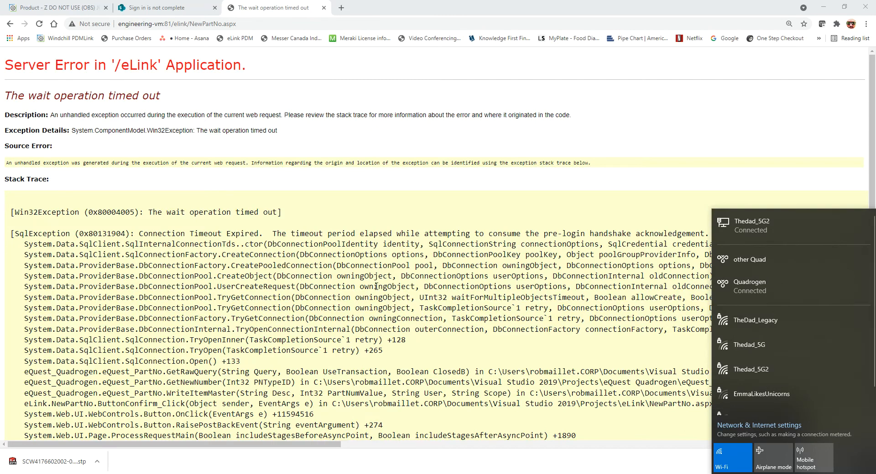
Go back to the new part form and retry the automatic part number request.
click(9, 24)
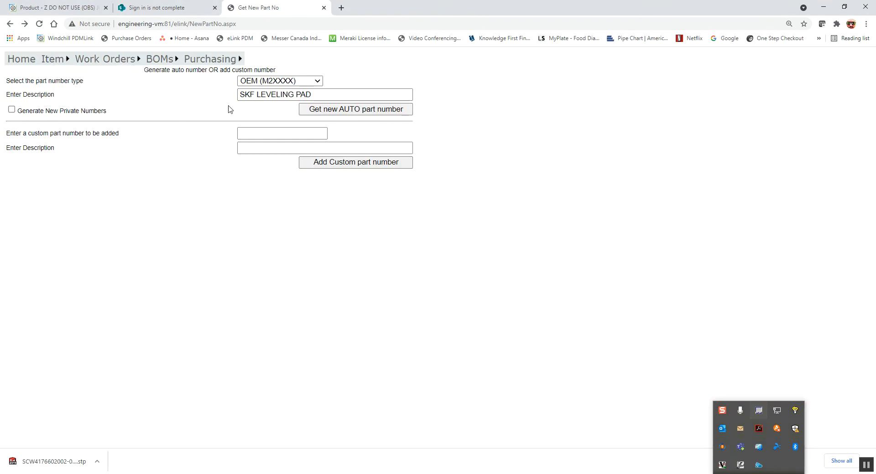
click(330, 110)
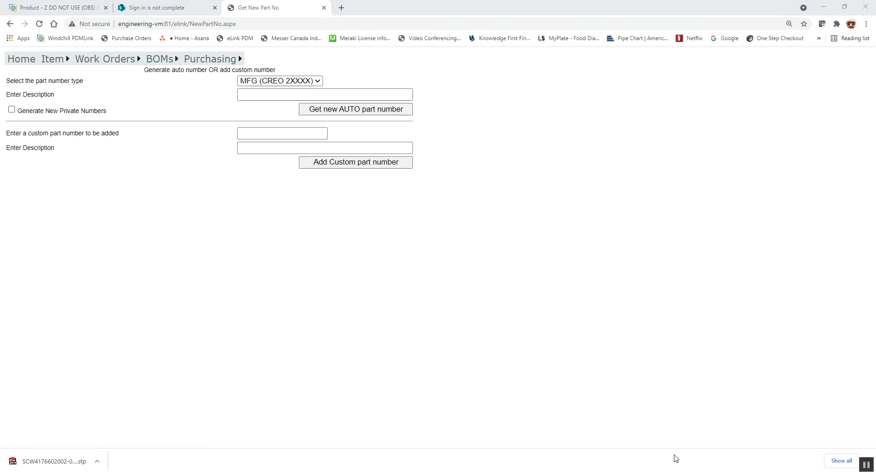
Autofill the description SKF LEVELING PAD and generate auto part number 25991.
click(261, 95)
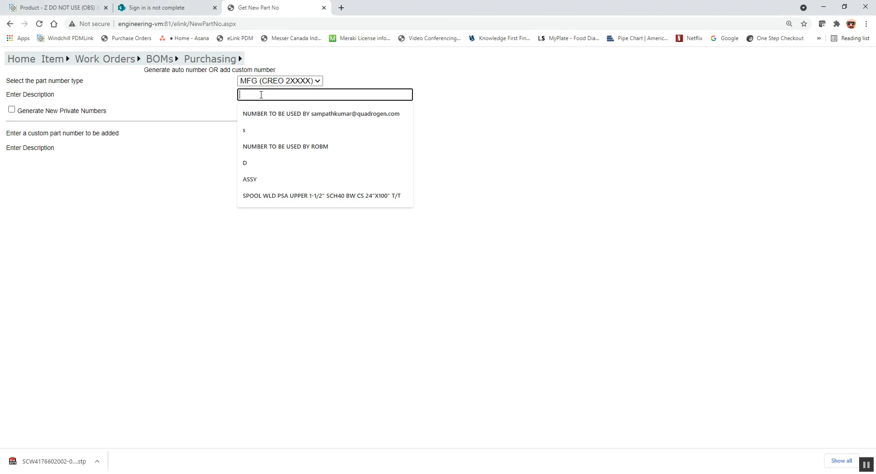
text(SK)
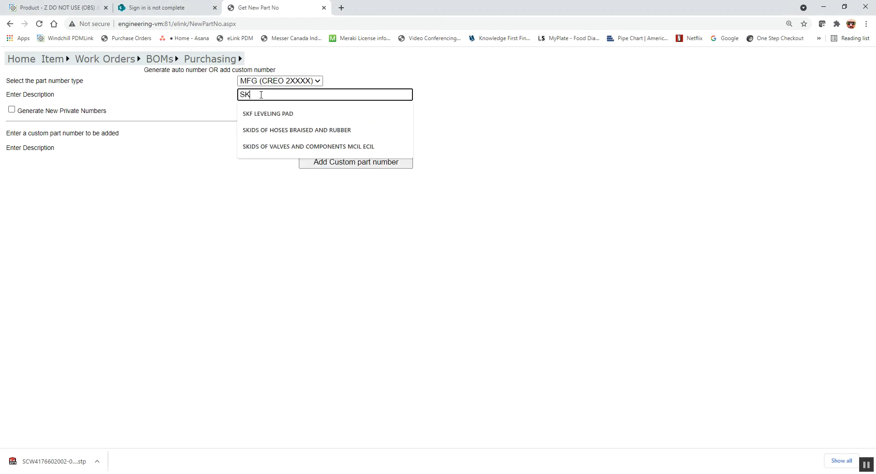
key(Down)
key(Return)
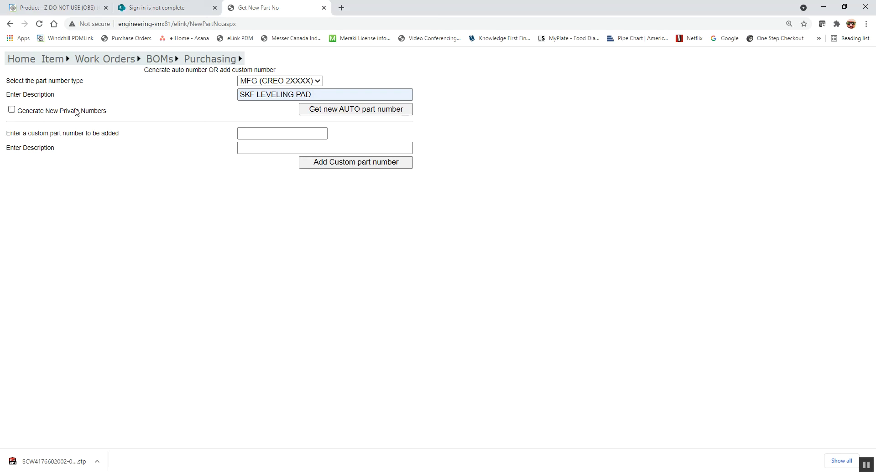
click(318, 108)
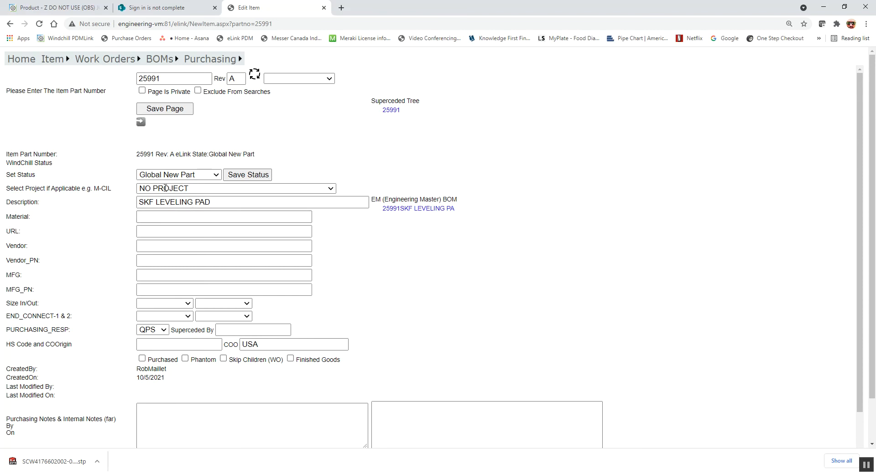
Replace part 25991's description with the 'NUMBER TO BE USED BY' placeholder and save.
click(142, 78)
mouse_move(133, 61)
click(212, 202)
drag(212, 202, 72, 189)
text(NUMBER TO BE USED BY ROBM)
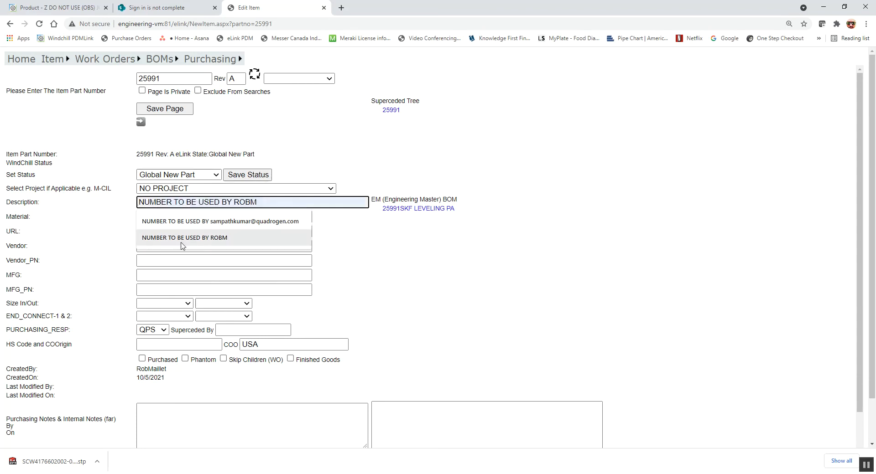
click(182, 238)
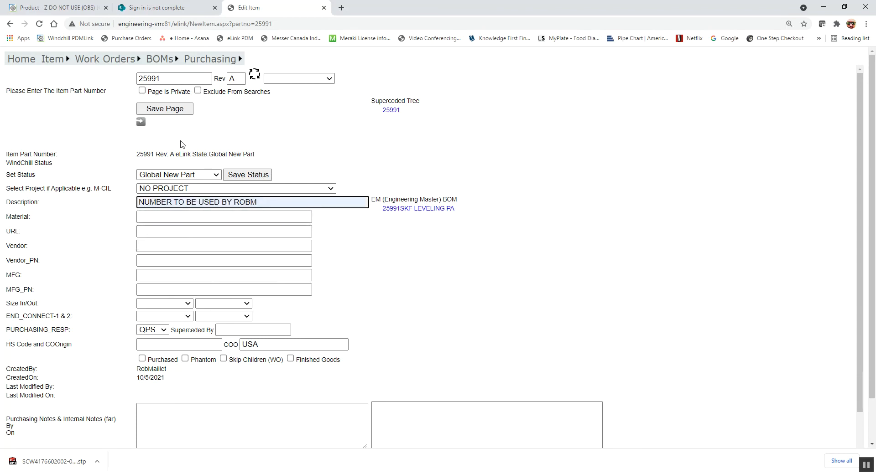
click(174, 111)
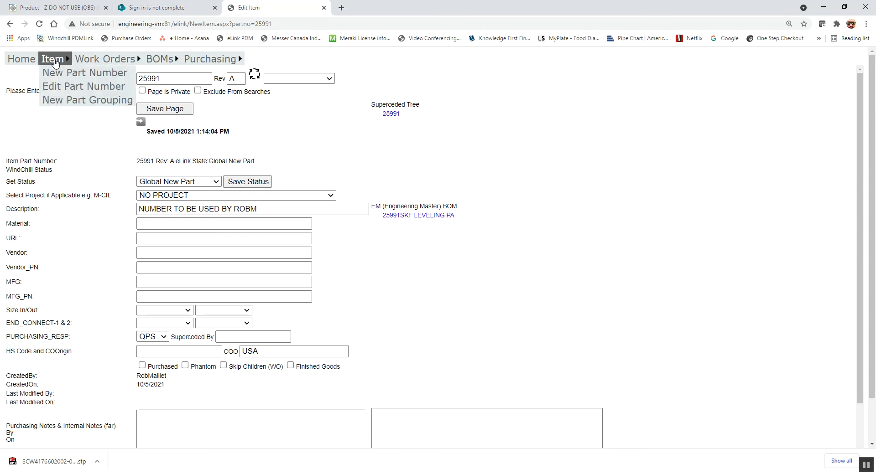
Generate OEM part M25992 with the description 'SKF LEVKING PADS'.
click(54, 73)
click(279, 81)
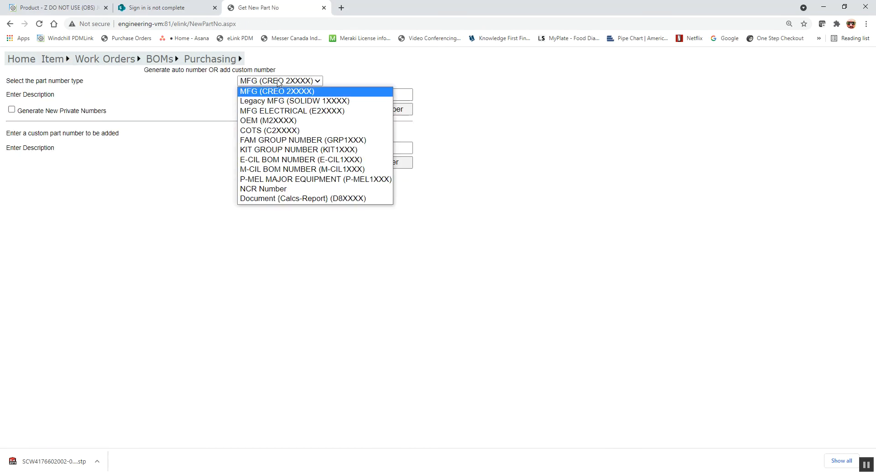
click(268, 121)
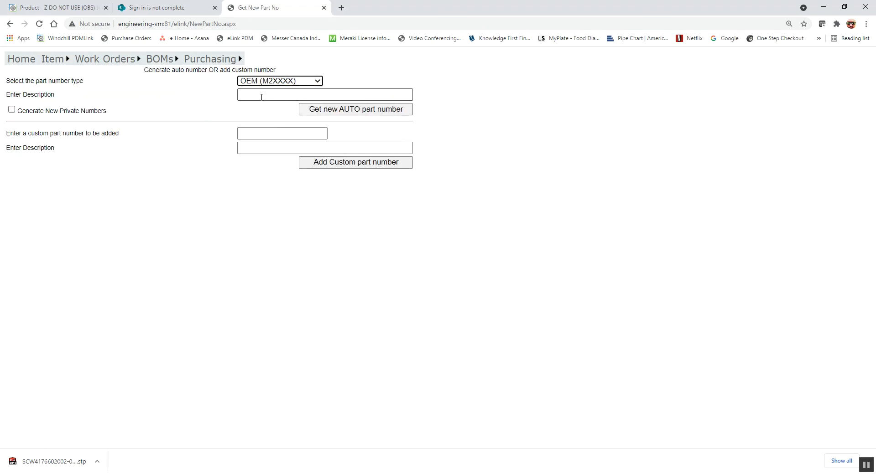
click(263, 97)
text(SKF LEVKING PADS)
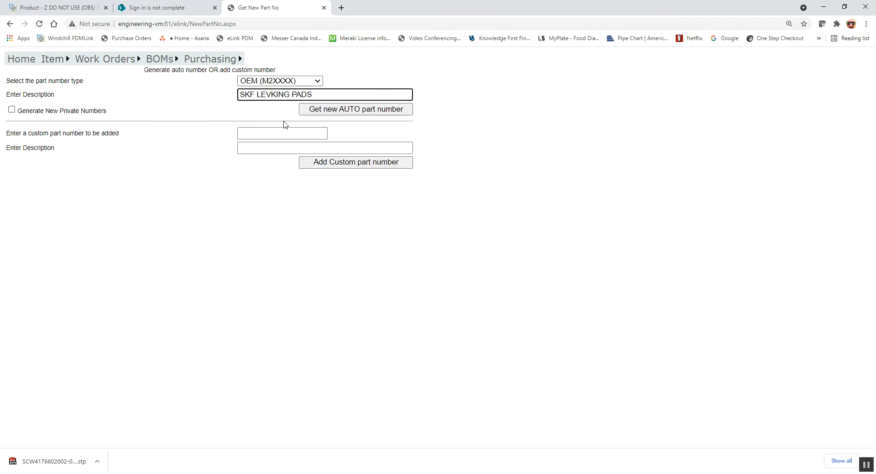
click(308, 110)
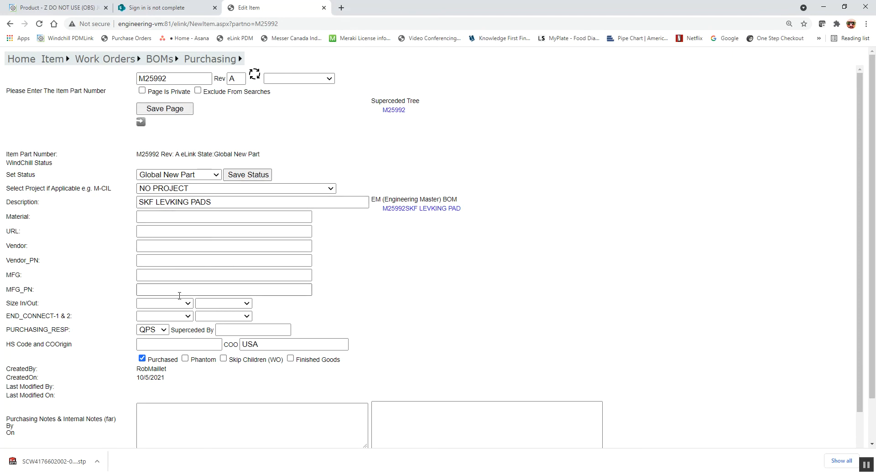
Set part M25992's material to SKF SM 16-CSTR from the autocomplete suggestions.
drag(218, 204, 103, 201)
click(162, 222)
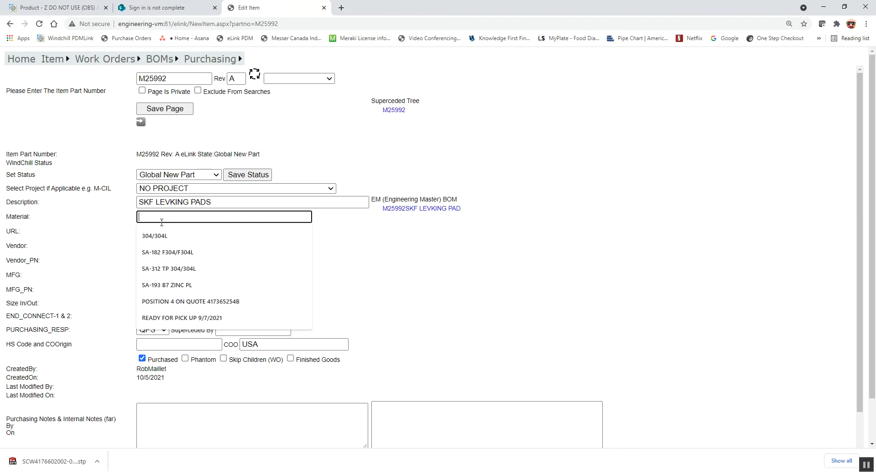
text(SKF SM 16-CSTR)
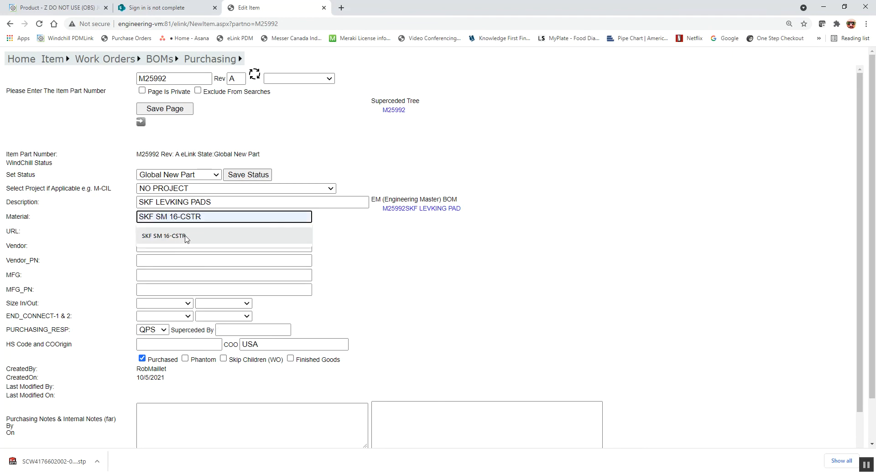
click(186, 237)
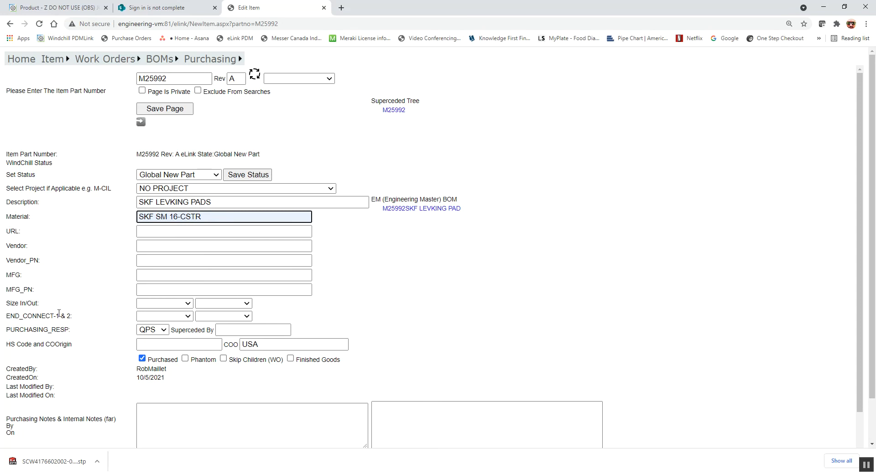
click(148, 229)
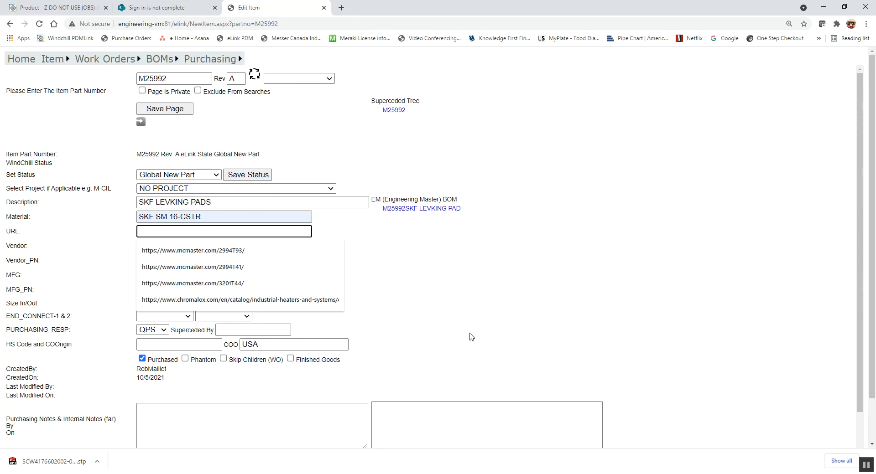
Set the vendor to BDI and the vendor part number to 22784149.
click(152, 246)
click(122, 263)
click(142, 261)
click(150, 247)
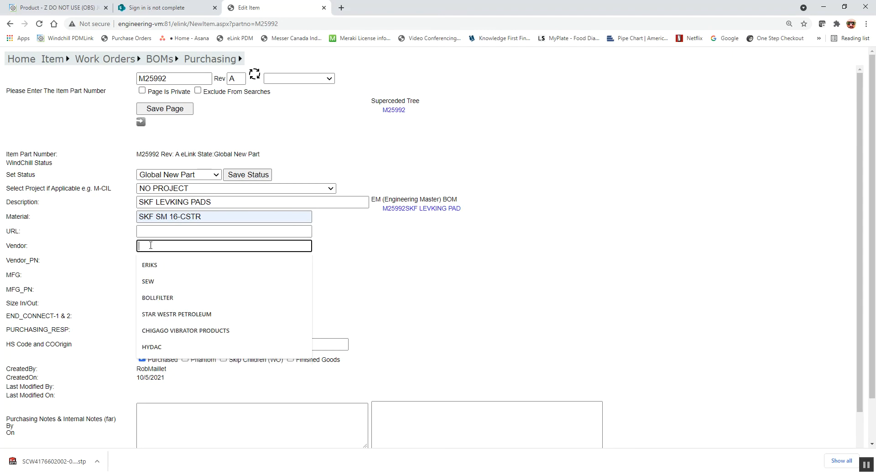
text(D)
key(BackSpace)
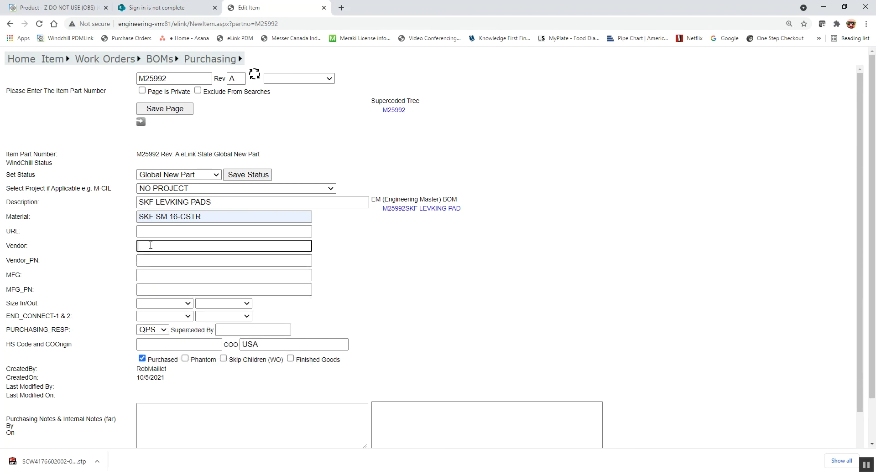
text(BDI)
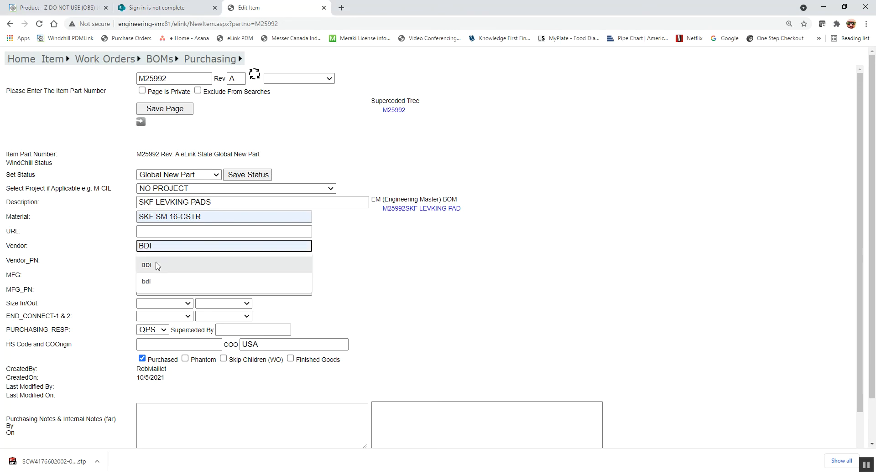
click(147, 265)
click(157, 260)
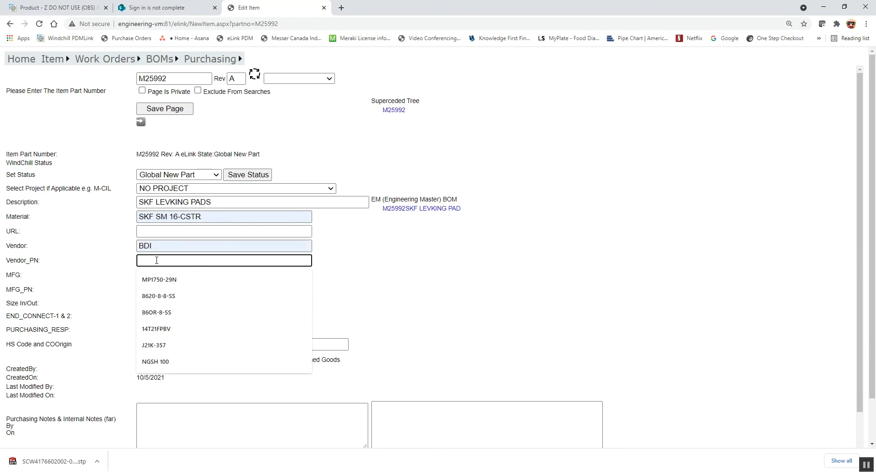
text(227)
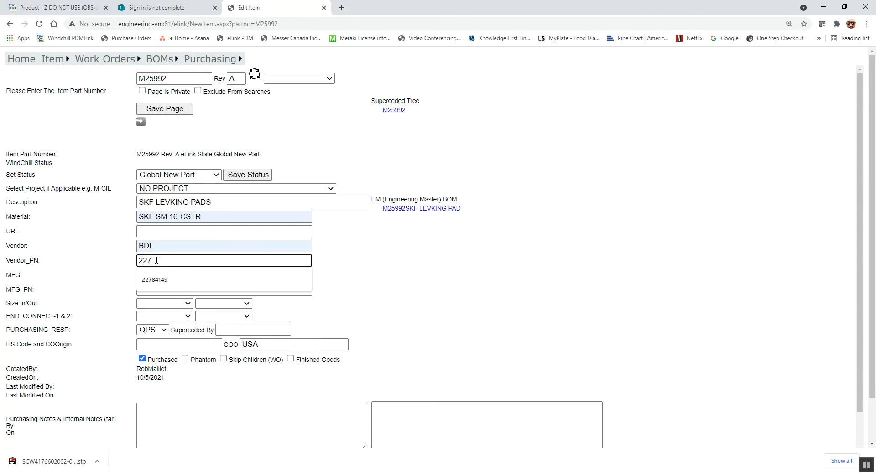
key(Down)
key(Return)
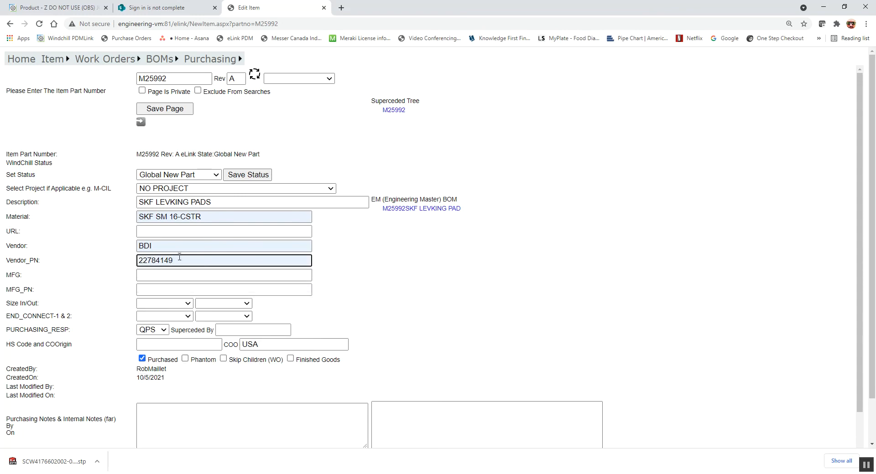
Set the manufacturer to SKF and the manufacturer part number to SM16-CSTR.
click(151, 276)
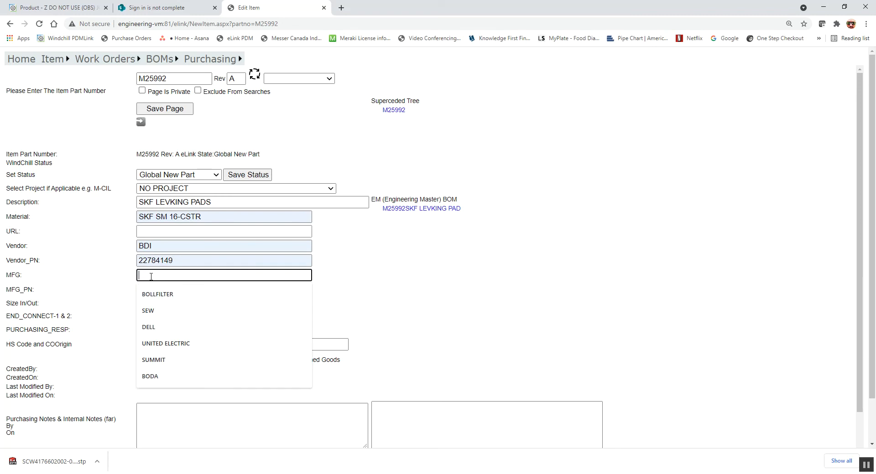
text(SKF)
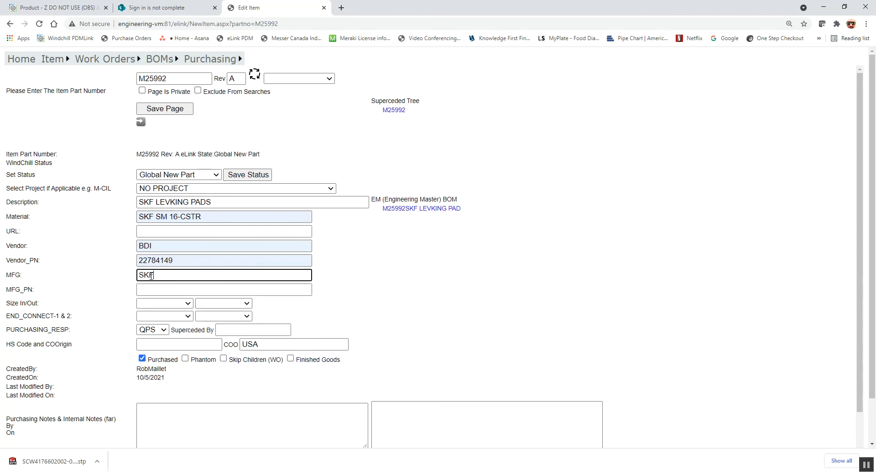
click(155, 290)
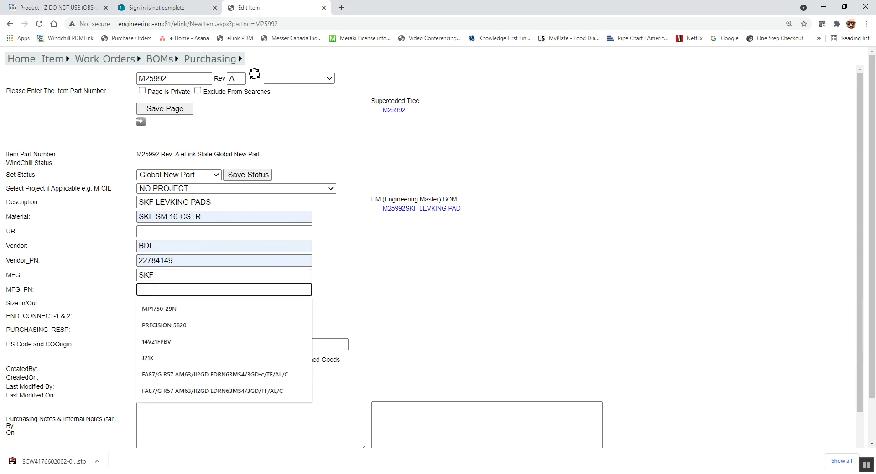
text(SKF)
key(BackSpace)
key(BackSpace)
key(BackSpace)
text(SM16-CSTR)
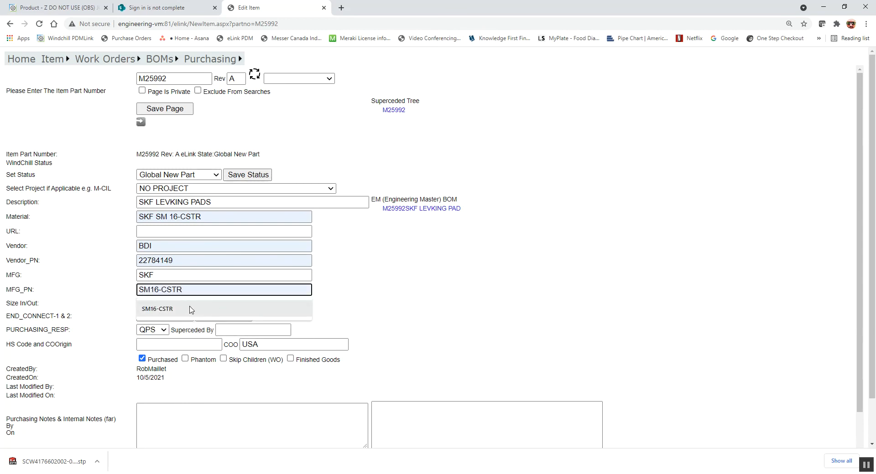
click(188, 308)
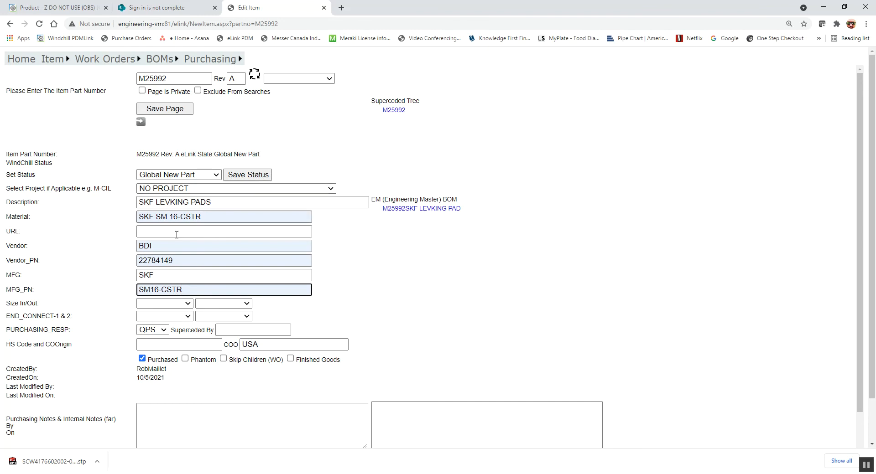
click(188, 304)
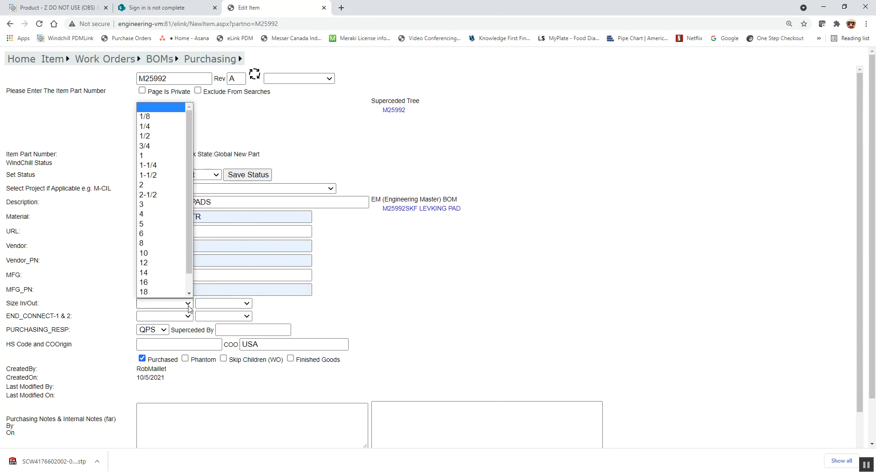
click(188, 306)
click(188, 305)
scroll(165, 196, up, 1)
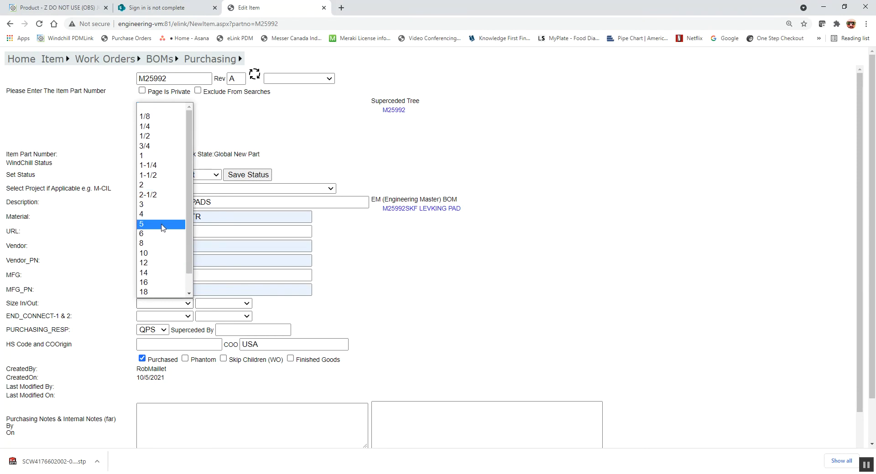
drag(189, 213, 190, 233)
click(153, 314)
click(153, 316)
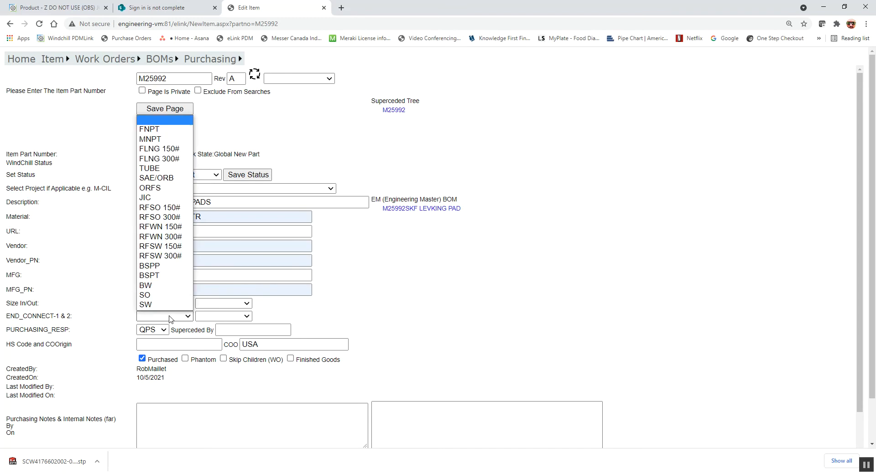
click(331, 310)
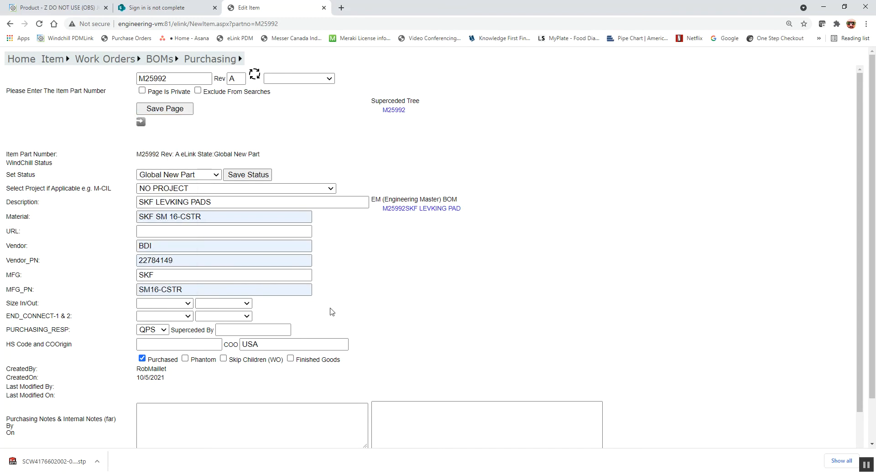
click(180, 304)
click(156, 147)
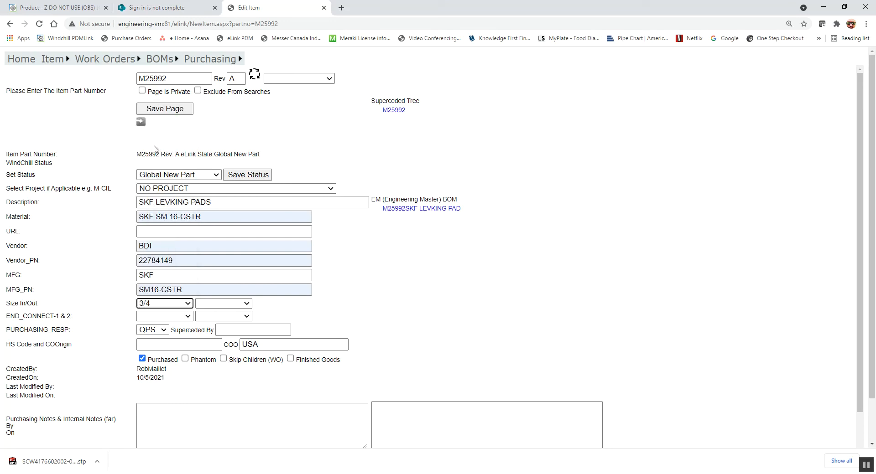
click(170, 316)
click(162, 132)
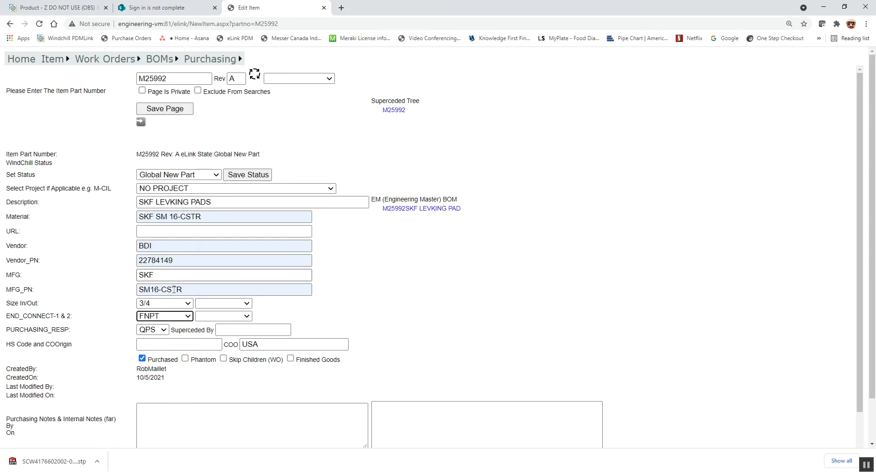
click(203, 304)
scroll(230, 176, down, 1)
click(228, 126)
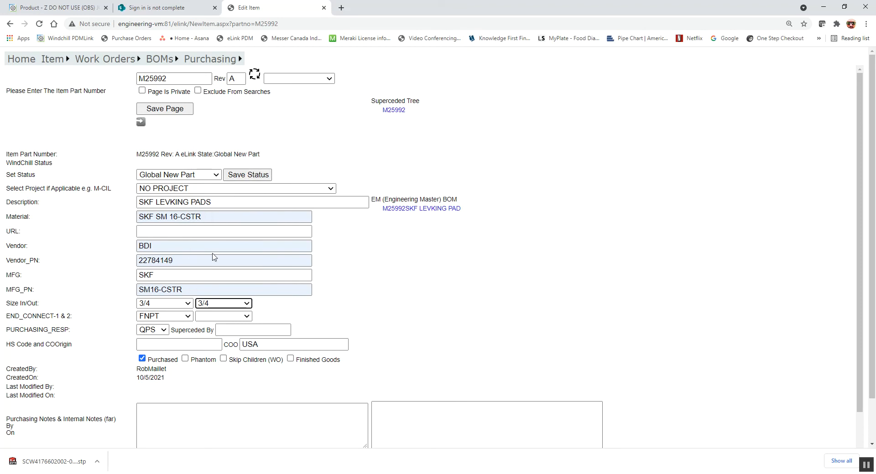
click(224, 316)
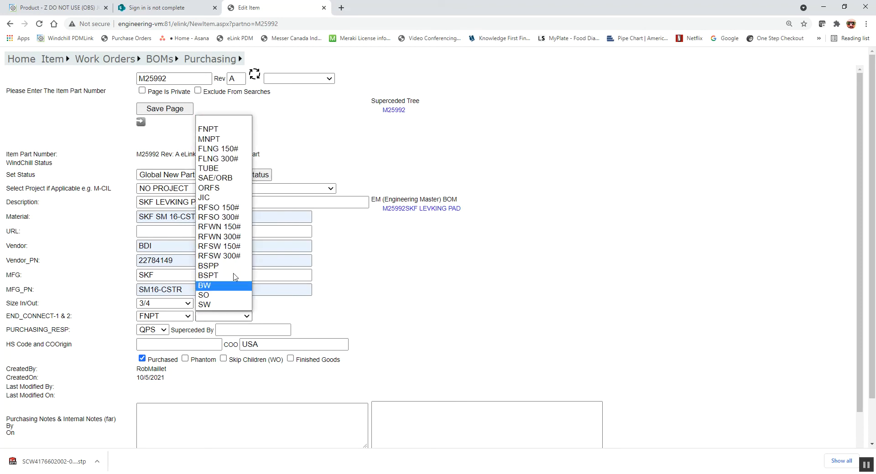
click(227, 130)
click(224, 316)
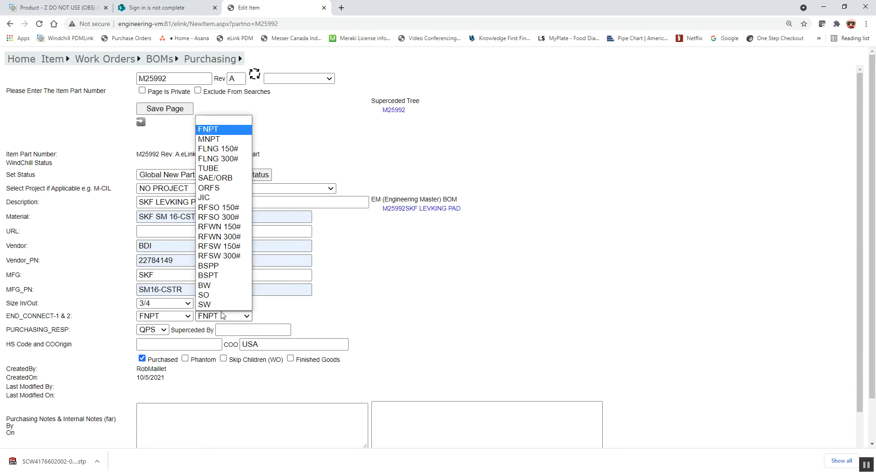
click(211, 123)
click(166, 307)
click(164, 319)
click(165, 119)
click(170, 304)
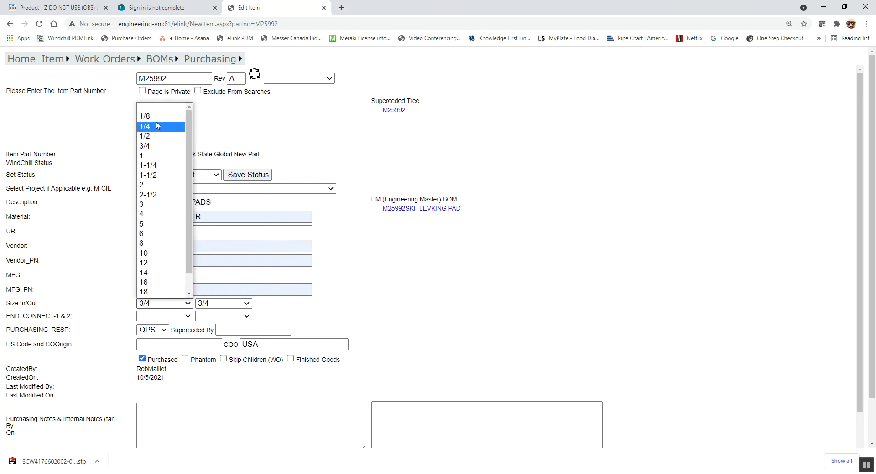
click(165, 108)
click(223, 303)
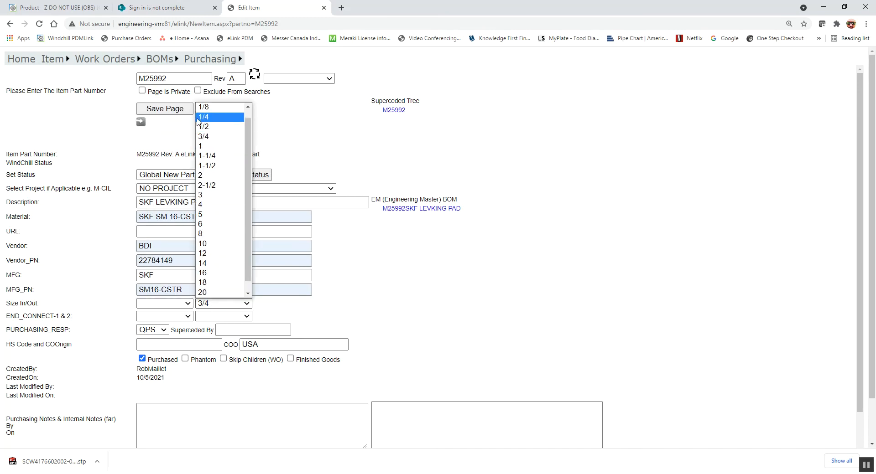
click(223, 108)
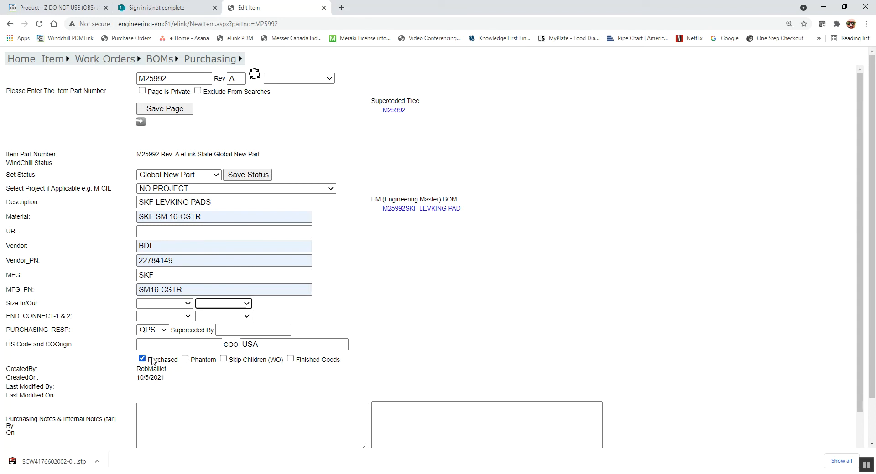
click(159, 331)
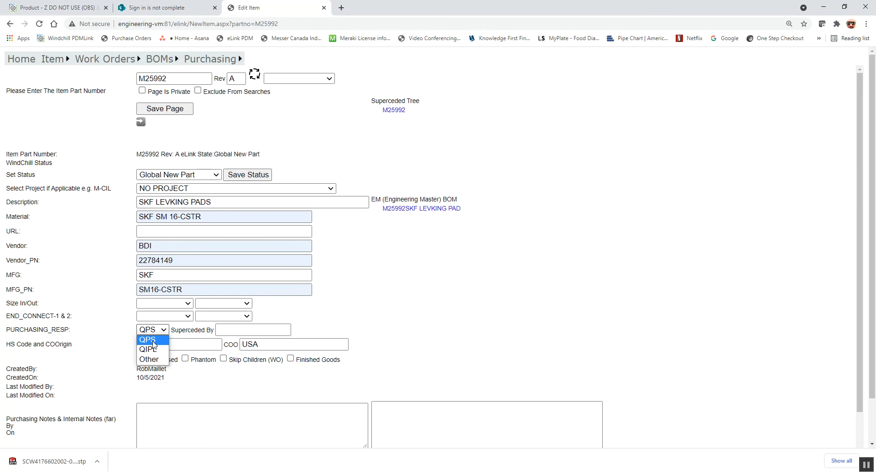
click(153, 342)
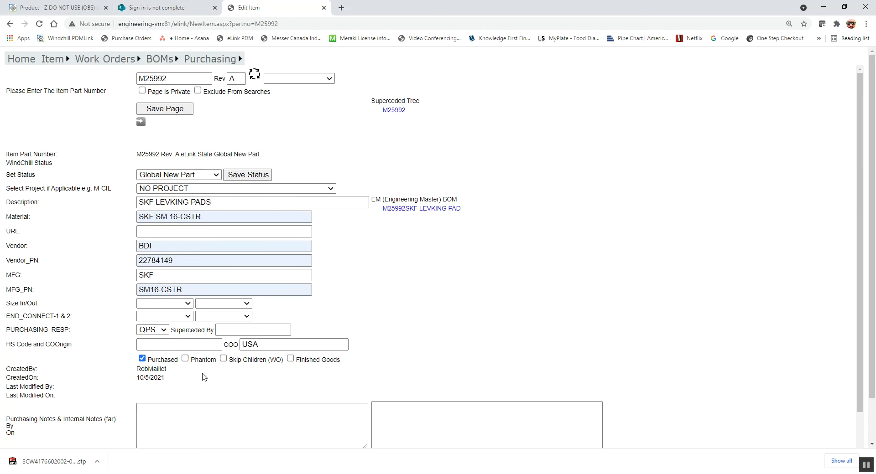
scroll(259, 380, down, 1)
scroll(259, 379, down, 2)
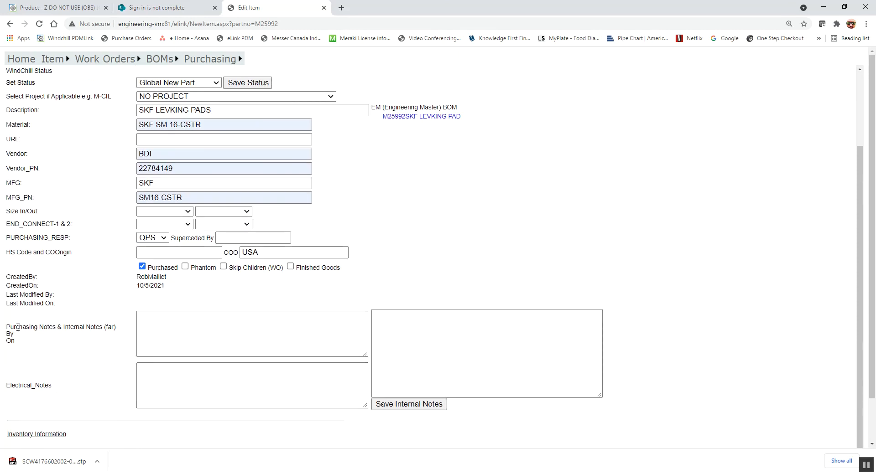
Save the M25992 Edit Item page, stamping it saved at 1:17:40 PM on 10/5/2021.
click(181, 327)
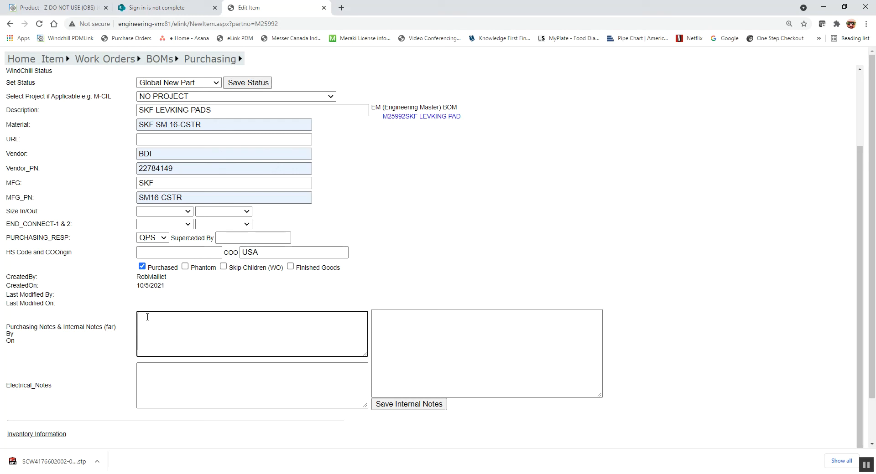
click(188, 384)
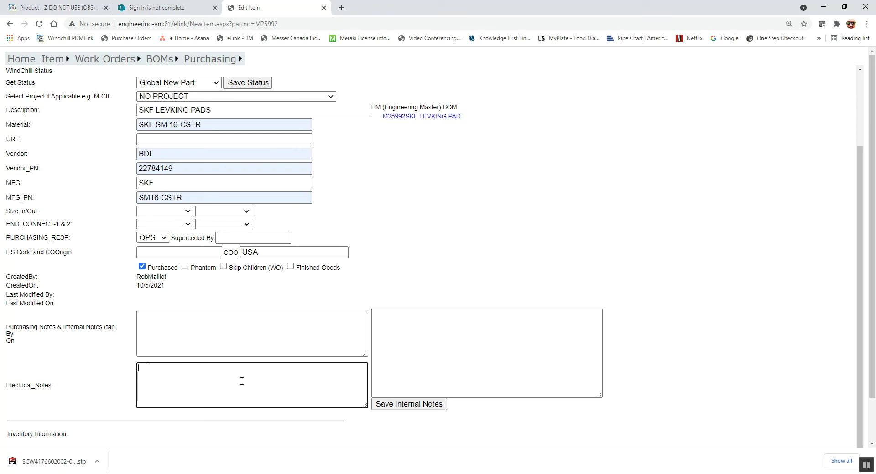
scroll(241, 381, down, 2)
scroll(247, 162, up, 3)
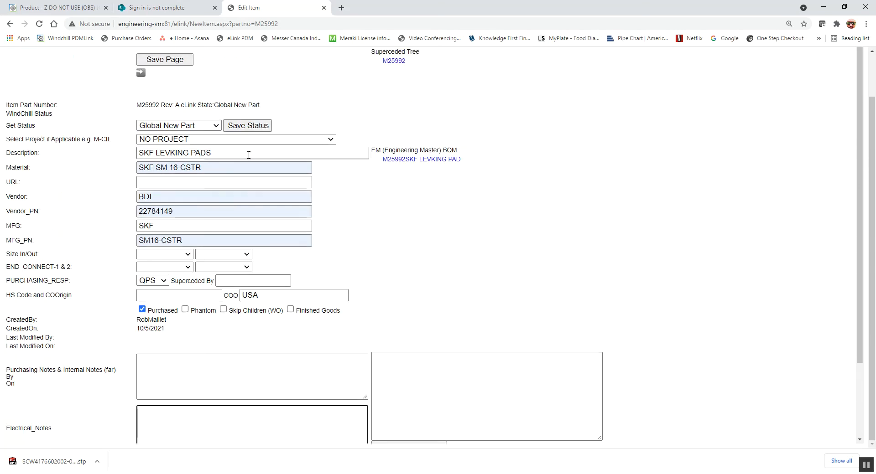
scroll(247, 163, up, 1)
scroll(231, 156, down, 1)
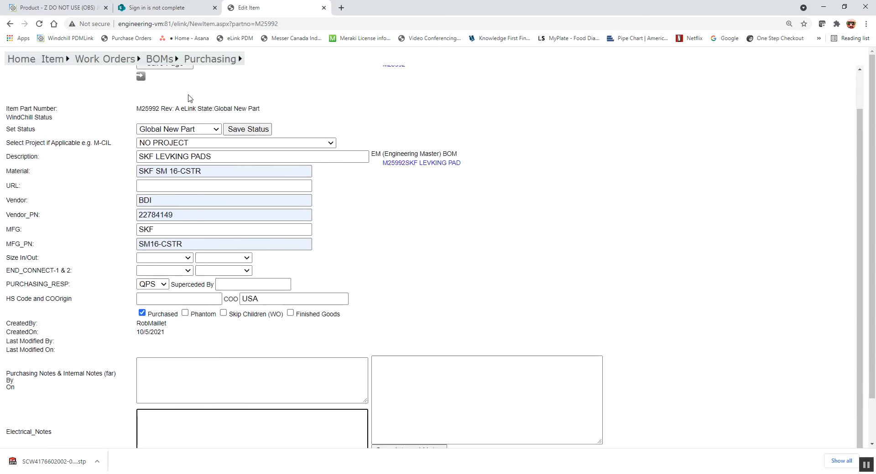
scroll(189, 96, up, 2)
click(170, 108)
scroll(206, 239, down, 3)
scroll(207, 239, down, 1)
Save the M25992 page and save the internal note 'TO BE USED IN THE HOWDEN QPS COMPRESSOR 804'.
click(189, 442)
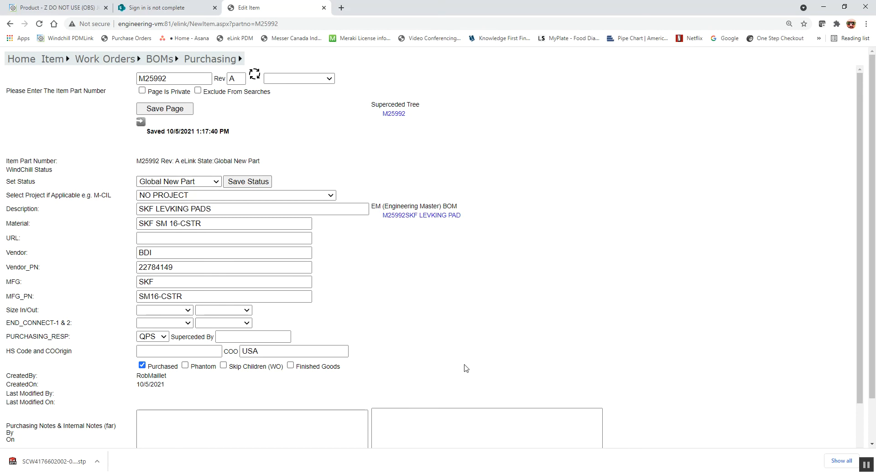
scroll(466, 360, down, 2)
click(424, 347)
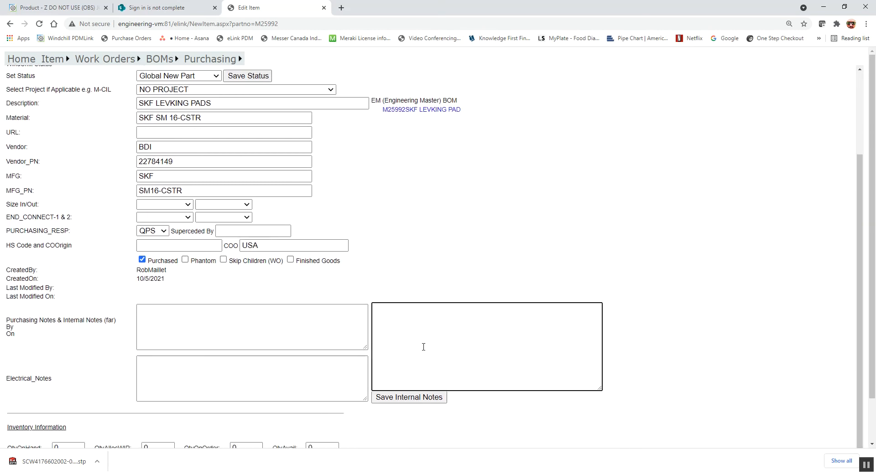
text(TO BE USED IN THE HOWDEN QPS COMPRESSOR 804)
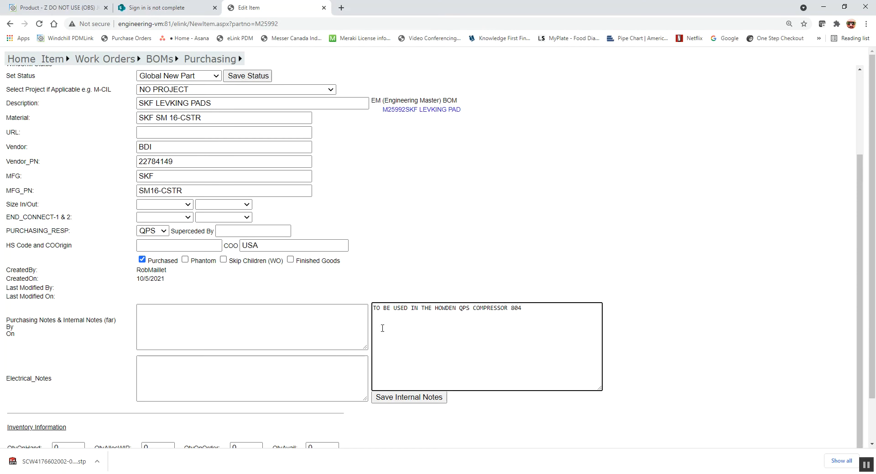
click(402, 399)
scroll(479, 405, down, 2)
scroll(245, 150, up, 2)
click(252, 78)
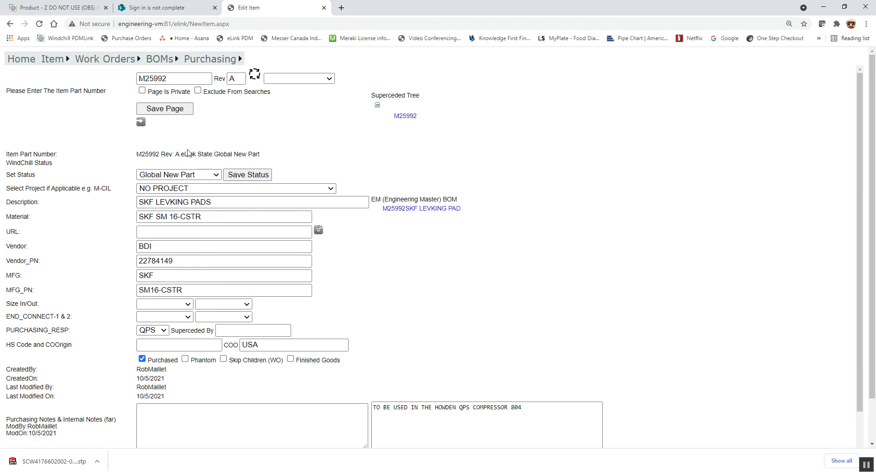
scroll(249, 381, down, 2)
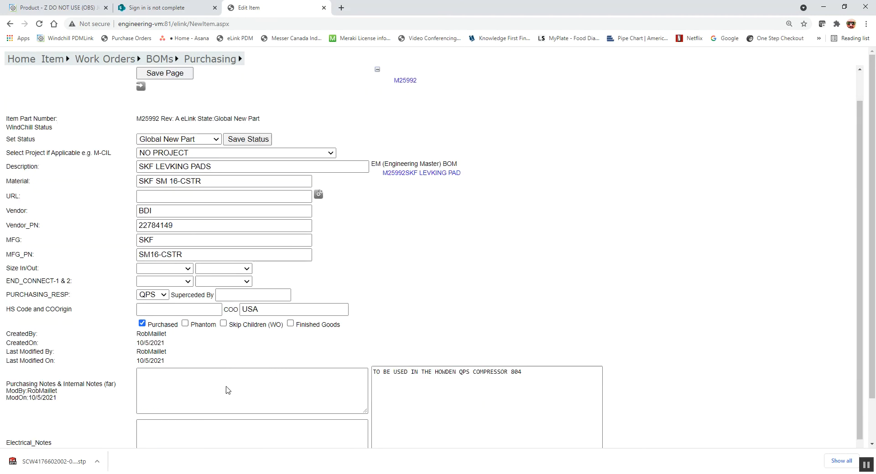
click(539, 314)
key(Return)
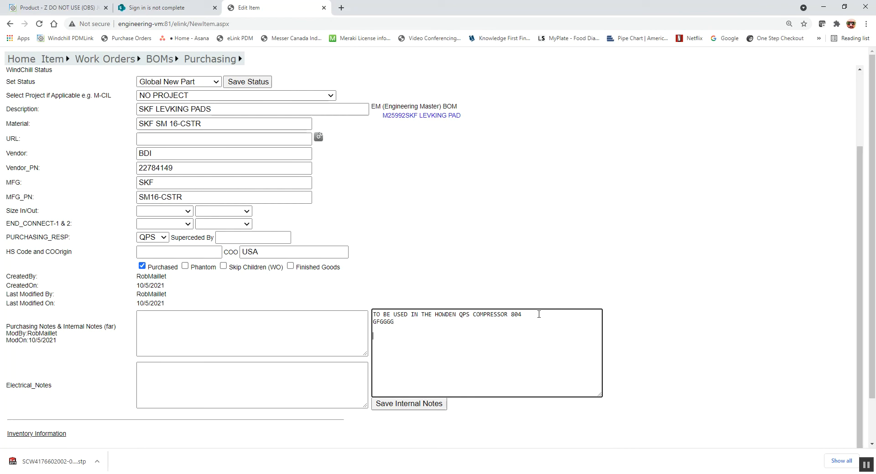
text(ASFGSF)
key(Return)
key(Return)
text(ASFG)
scroll(307, 415, down, 3)
click(187, 438)
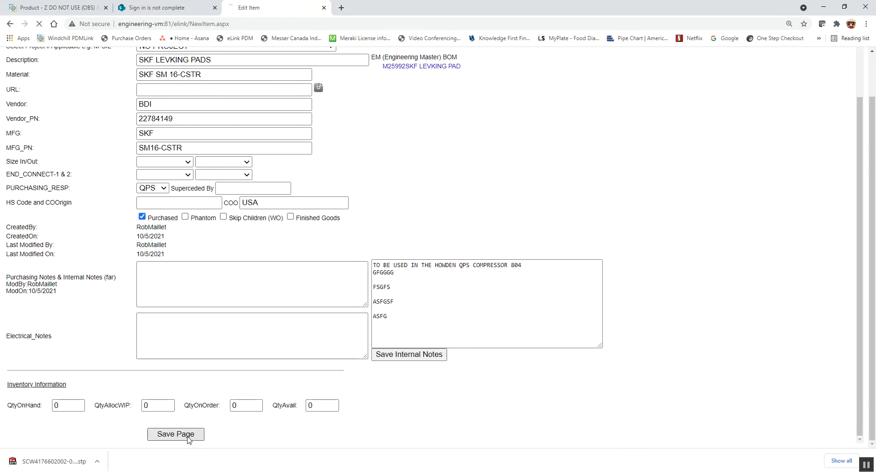
scroll(419, 354, down, 2)
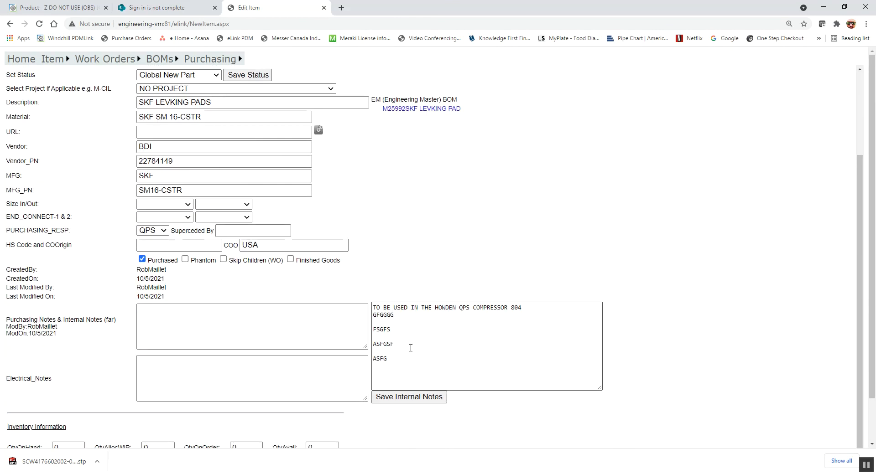
scroll(400, 354, up, 2)
click(255, 74)
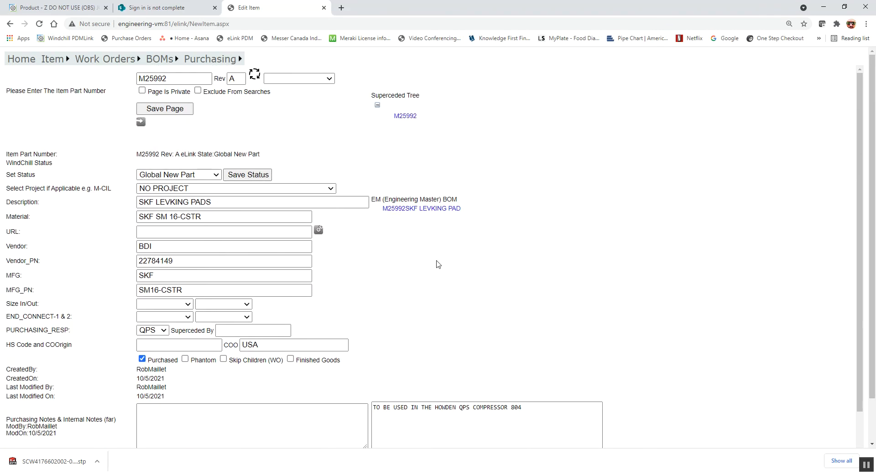
scroll(422, 346, down, 2)
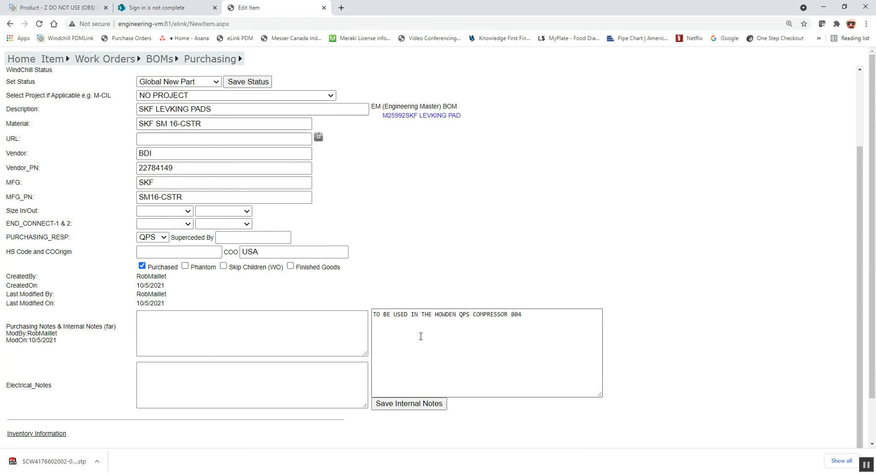
click(397, 408)
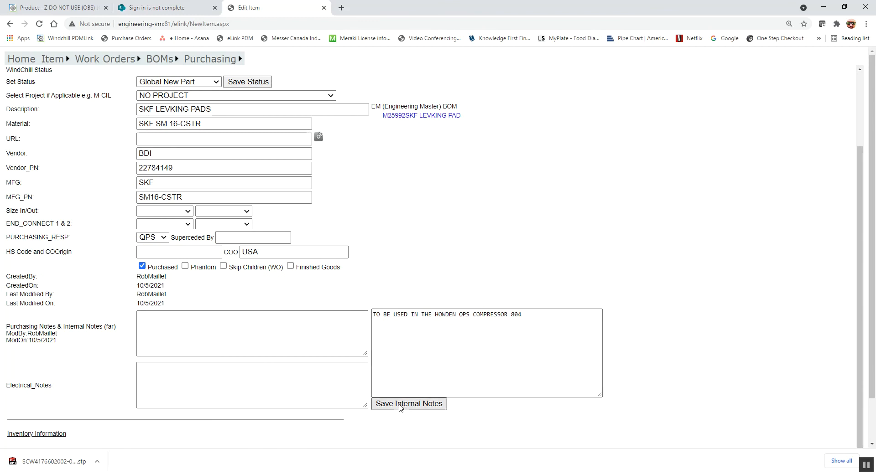
click(520, 338)
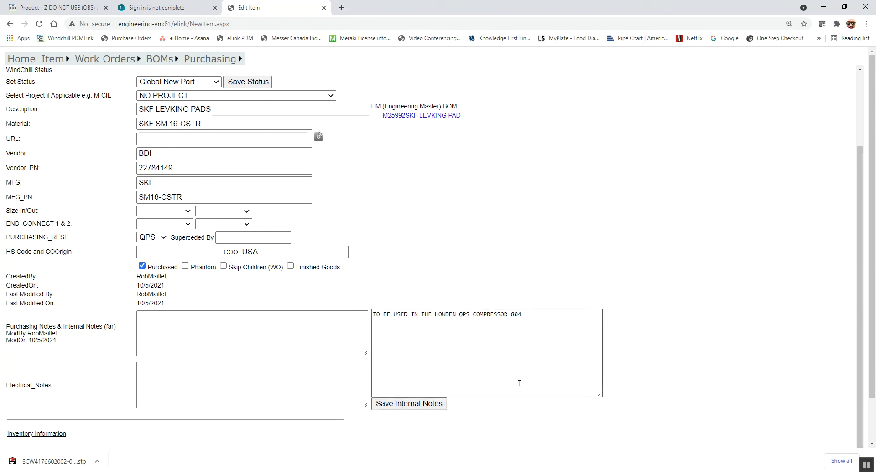
scroll(471, 358, up, 2)
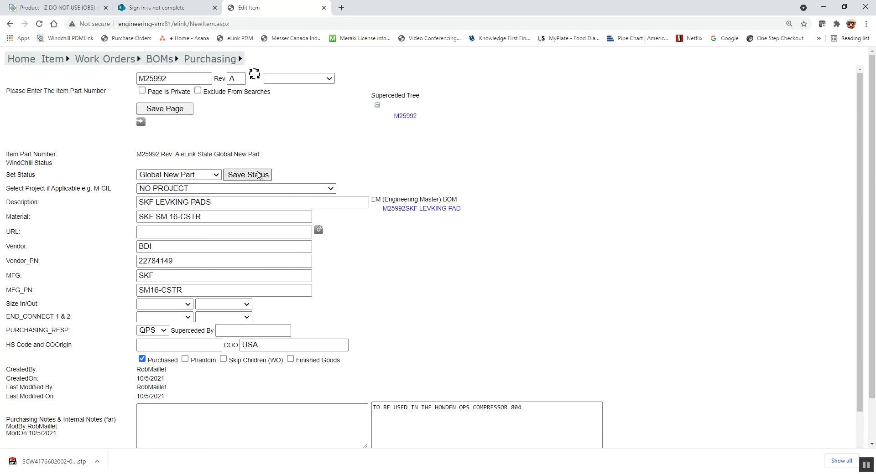
scroll(198, 166, down, 4)
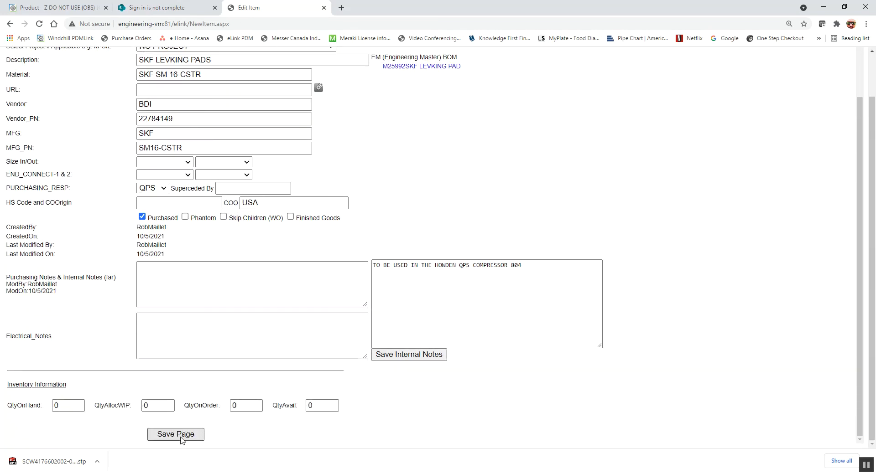
scroll(194, 185, up, 2)
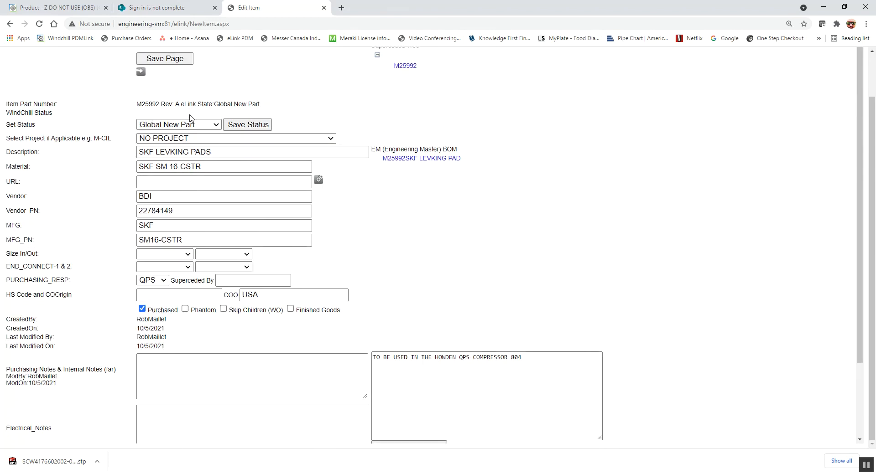
scroll(190, 114, down, 2)
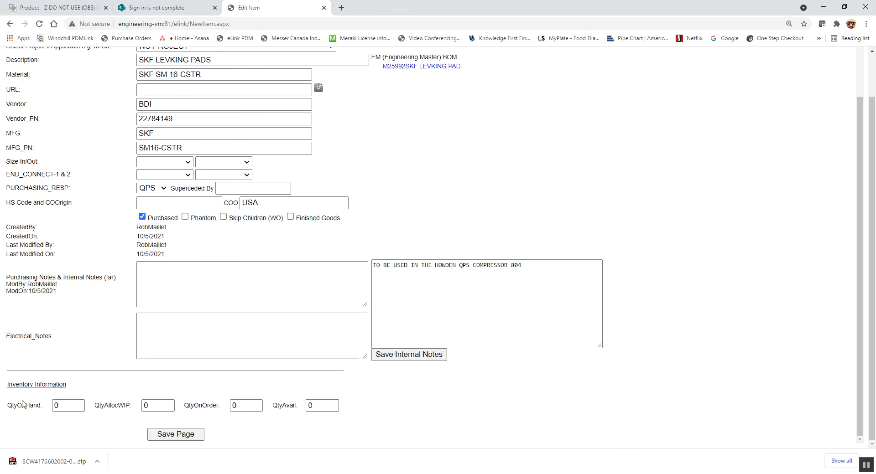
click(309, 406)
scroll(339, 401, up, 2)
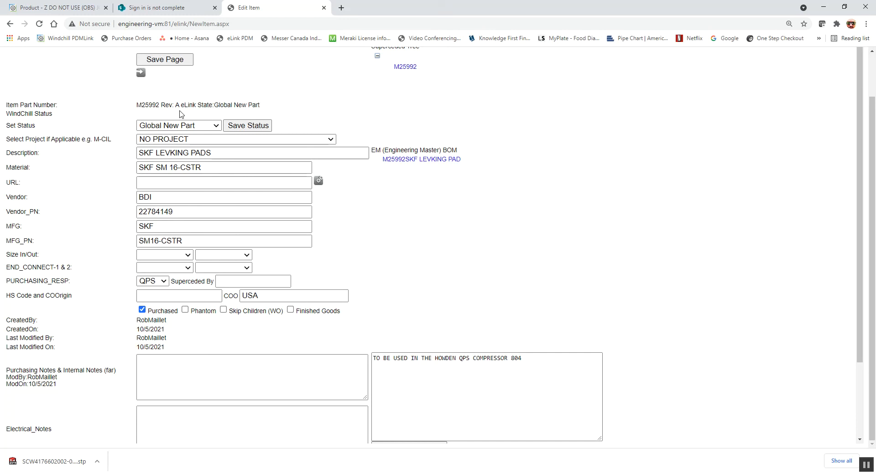
scroll(268, 135, up, 1)
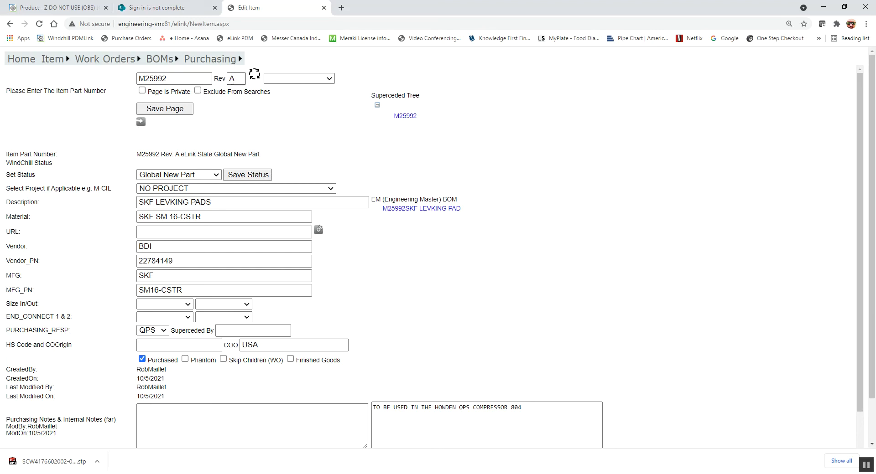
Change part M25992's revision from A to 0, save it, and bring up the file upload area.
drag(238, 78, 207, 76)
text(0)
click(255, 75)
click(140, 123)
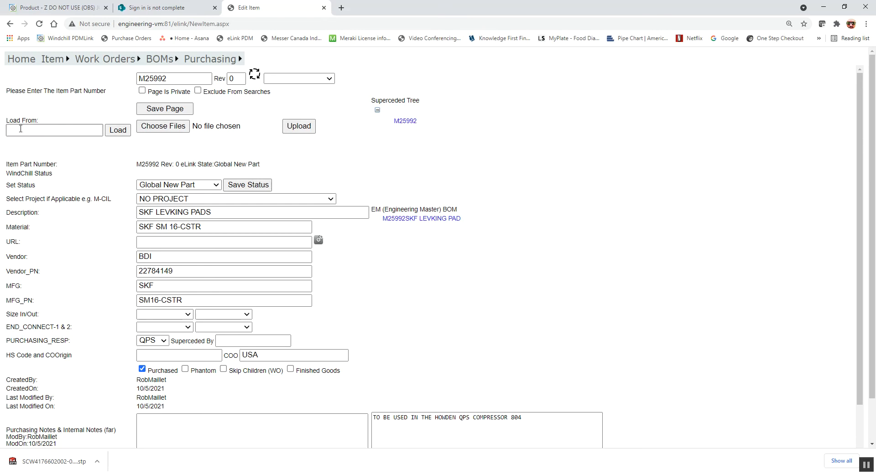
Upload UTA-ADF-CSL.pdf as an attachment to part M25992.
click(172, 129)
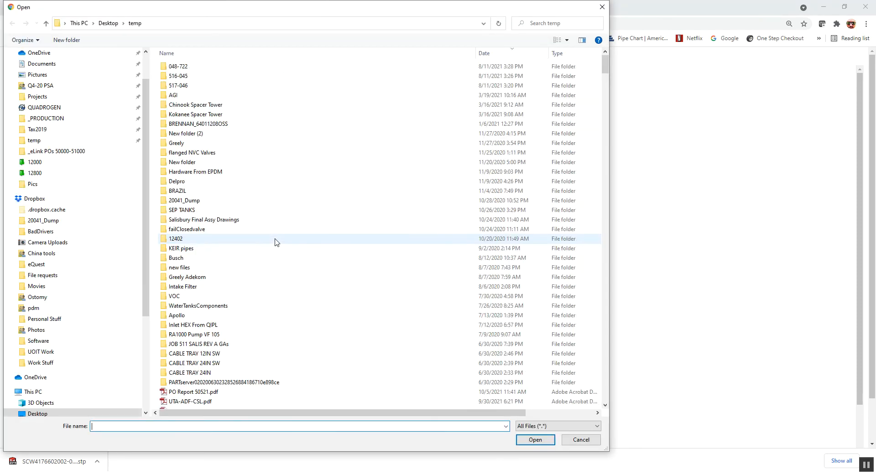
scroll(285, 242, down, 3)
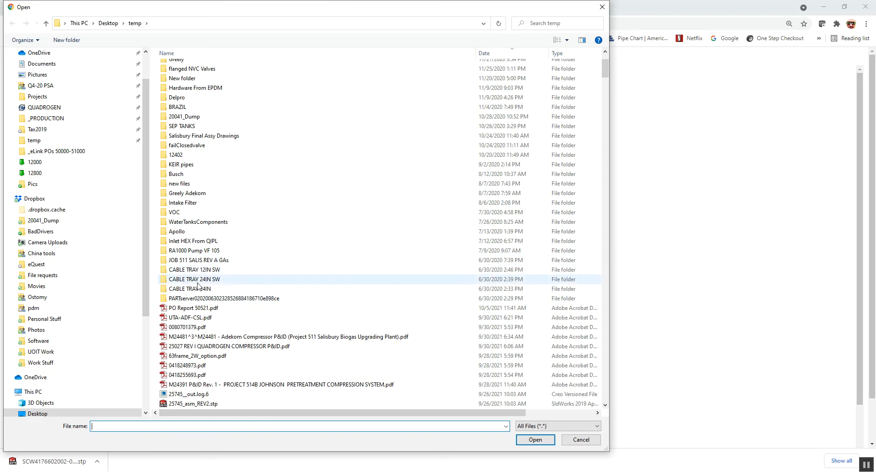
double_click(182, 318)
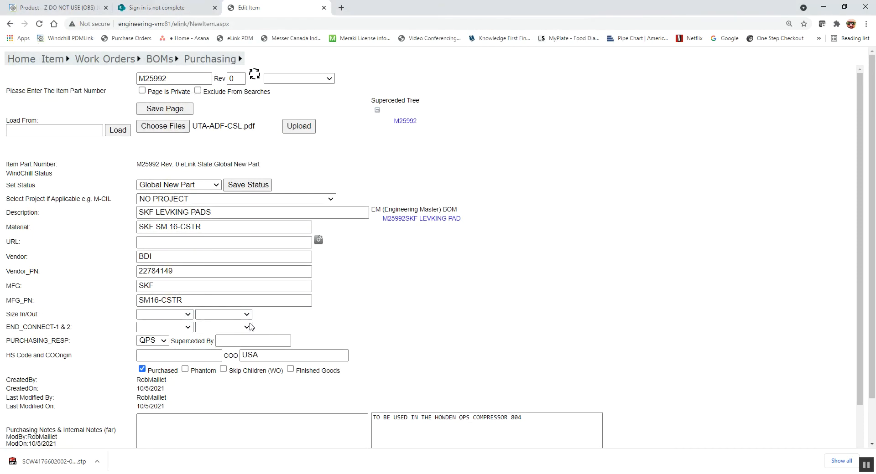
click(297, 128)
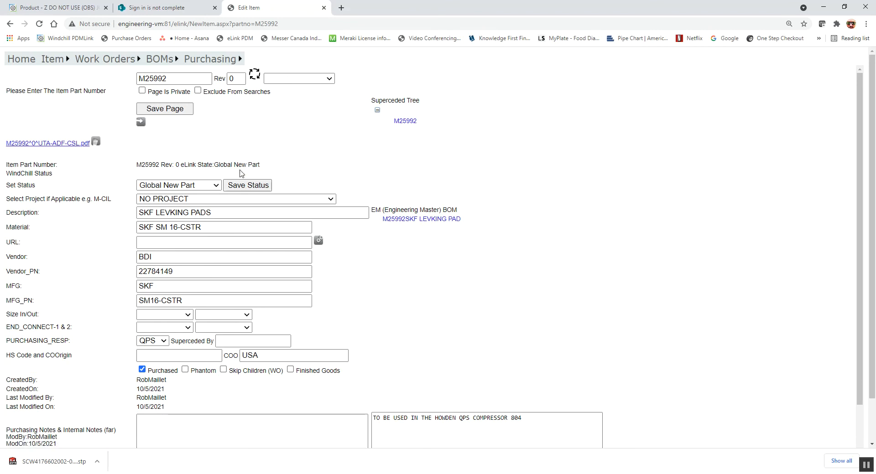
Upload 63frame_2W_option.pdf and 25027 REV I QUADROGEN COMPRESSOR P&ID.pdf together to part M25992.
click(141, 123)
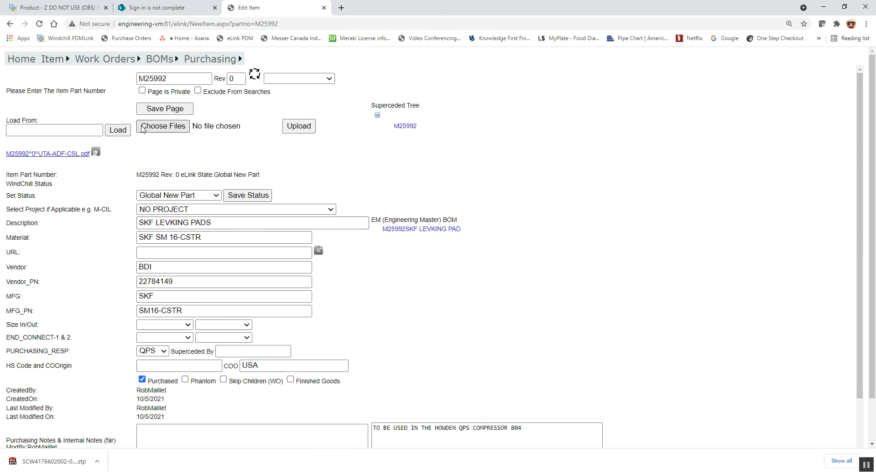
click(150, 126)
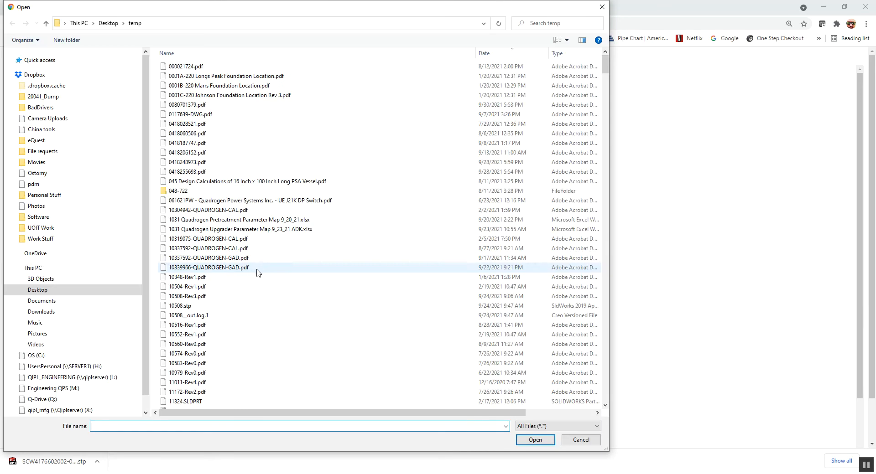
scroll(301, 326, down, 2)
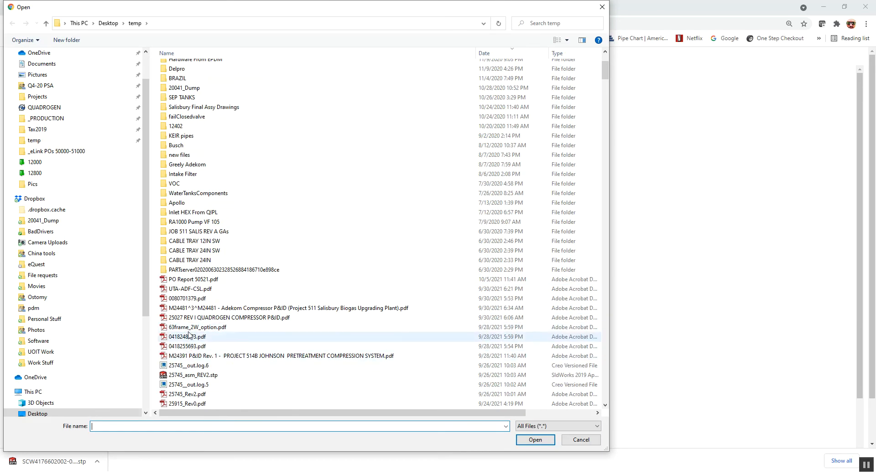
click(207, 327)
ctrl+click(208, 320)
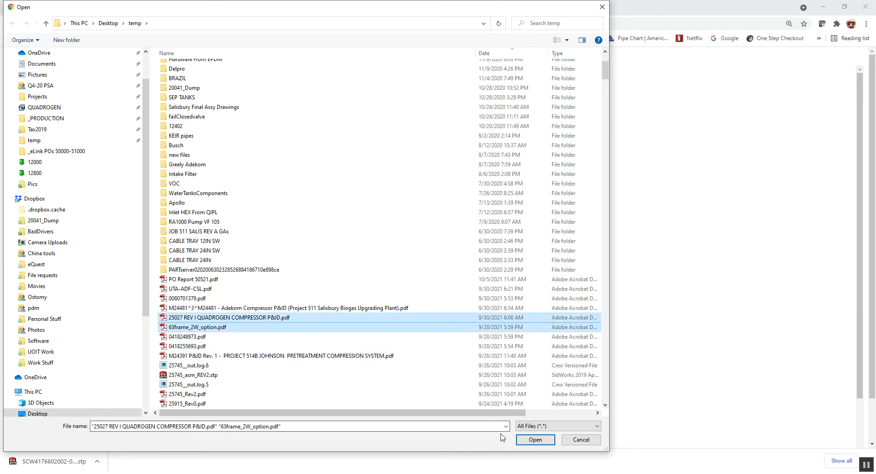
click(534, 441)
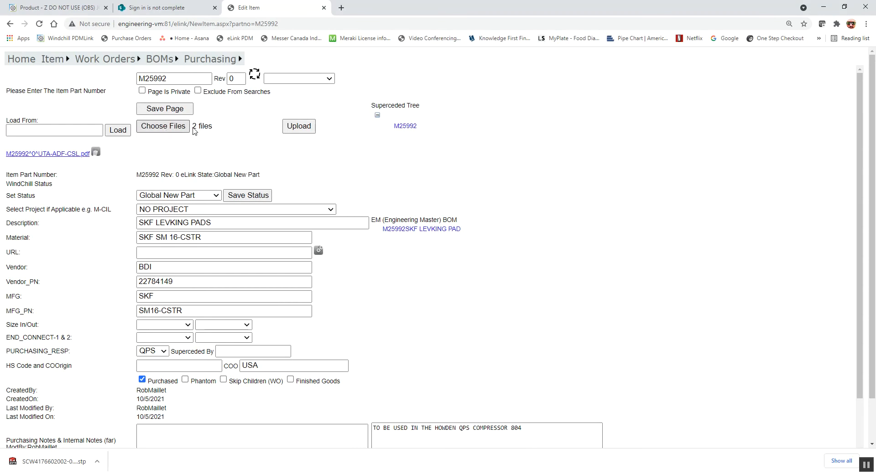
click(294, 128)
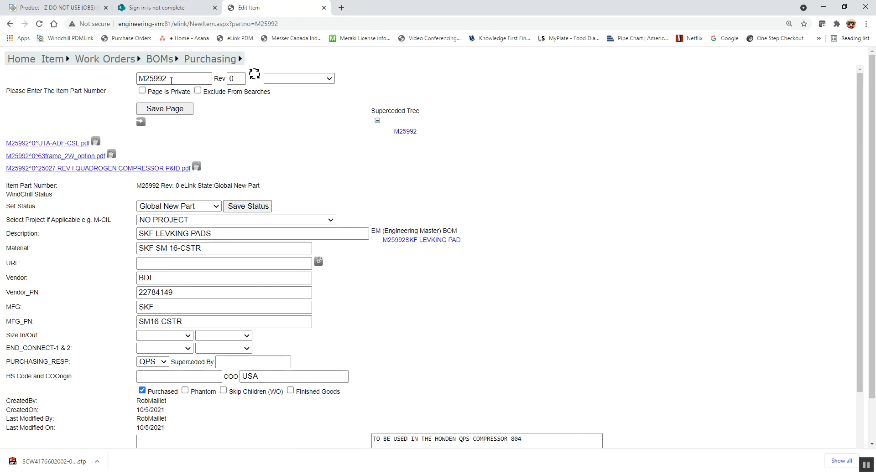
Review the UTA-ADF-CSL PDF attachment, then save and reload the M25992 part record.
triple_click(207, 237)
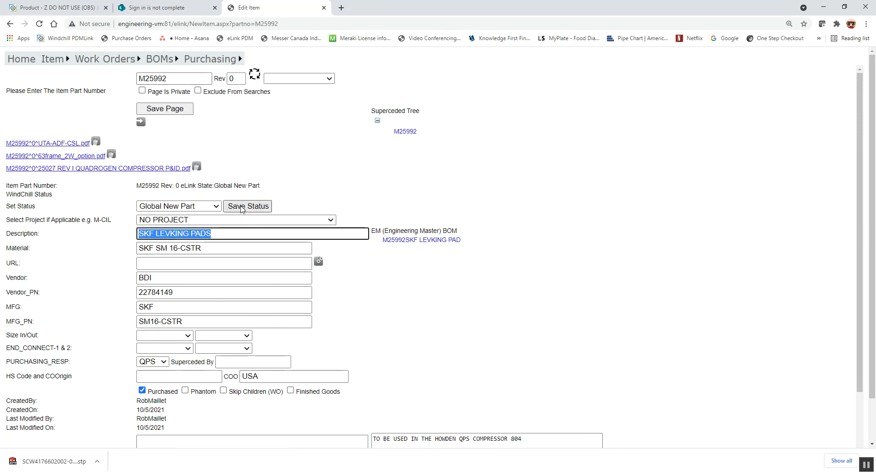
click(35, 144)
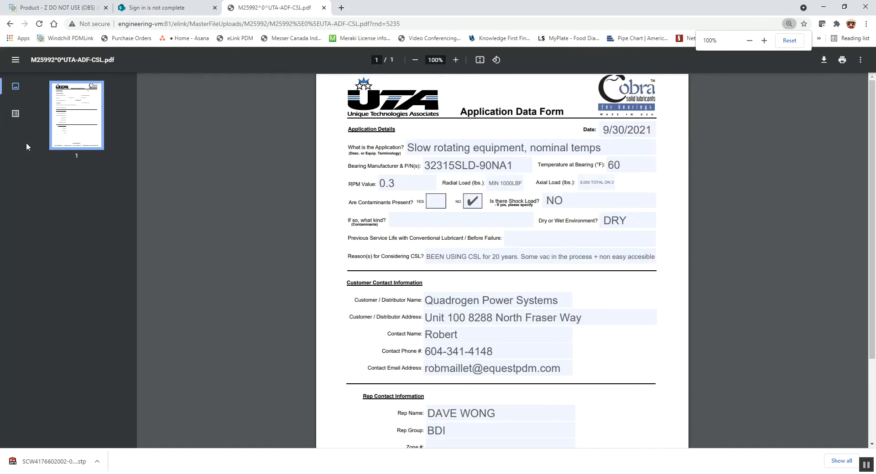
click(10, 24)
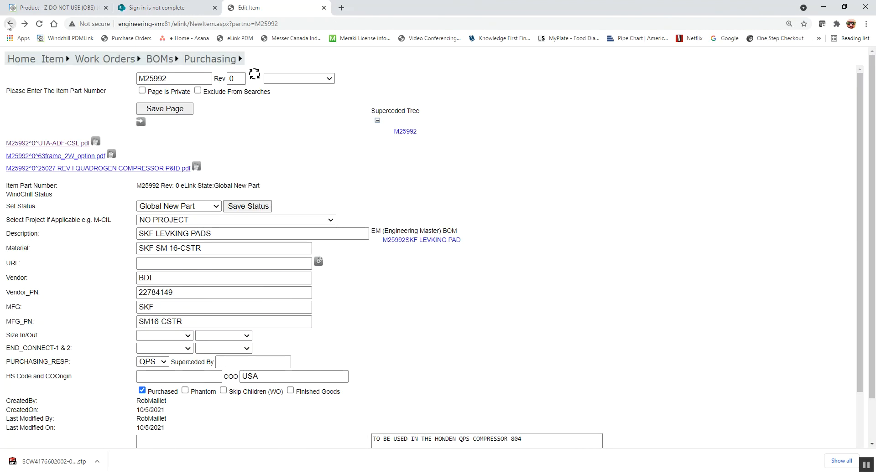
click(180, 111)
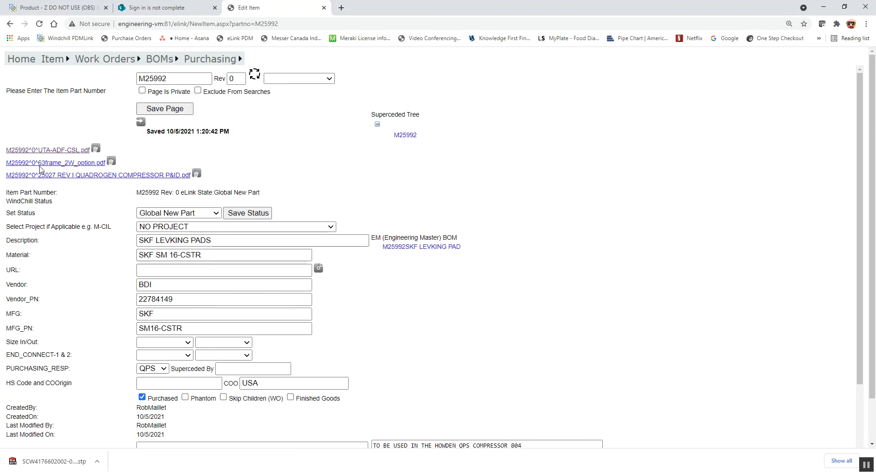
click(254, 74)
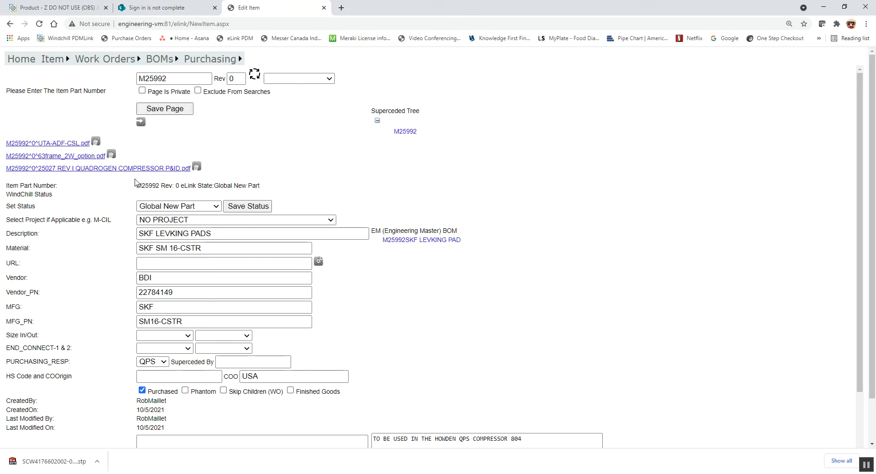
Review the 25027 REV I QUADROGEN COMPRESSOR P&ID PDF, then delete that attachment.
click(123, 169)
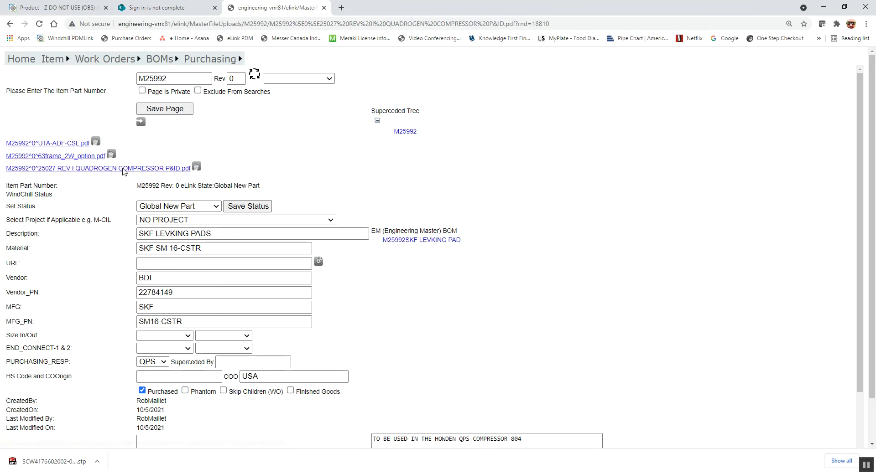
click(69, 167)
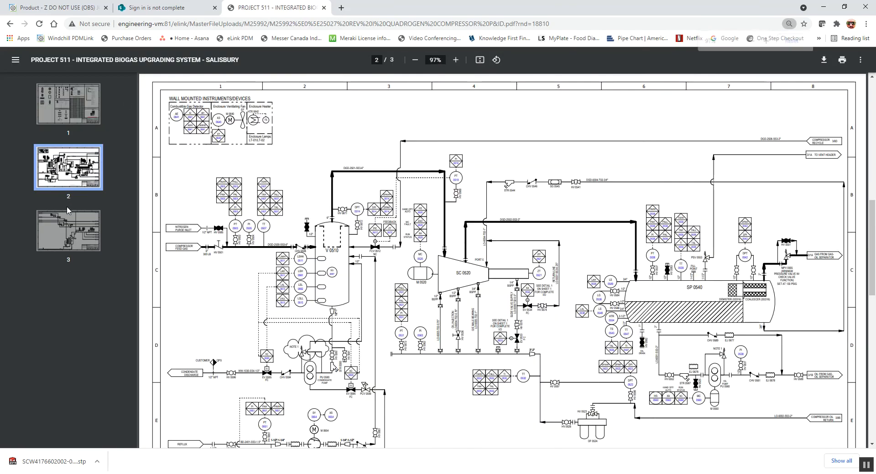
click(9, 24)
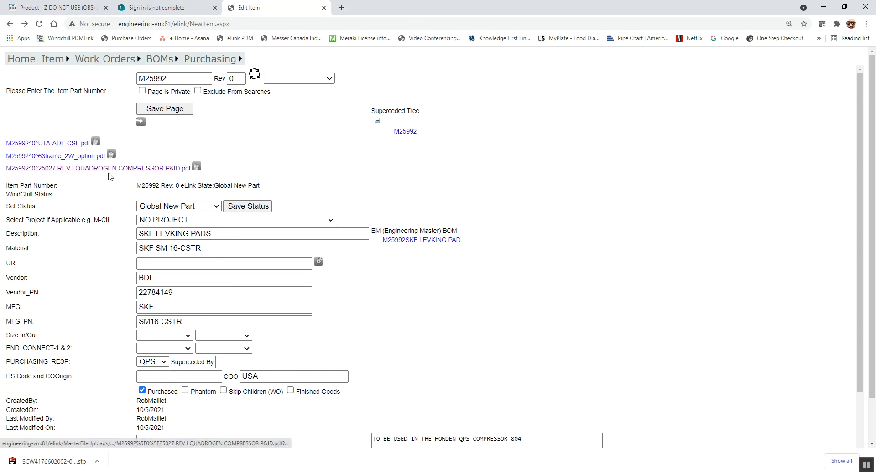
click(196, 167)
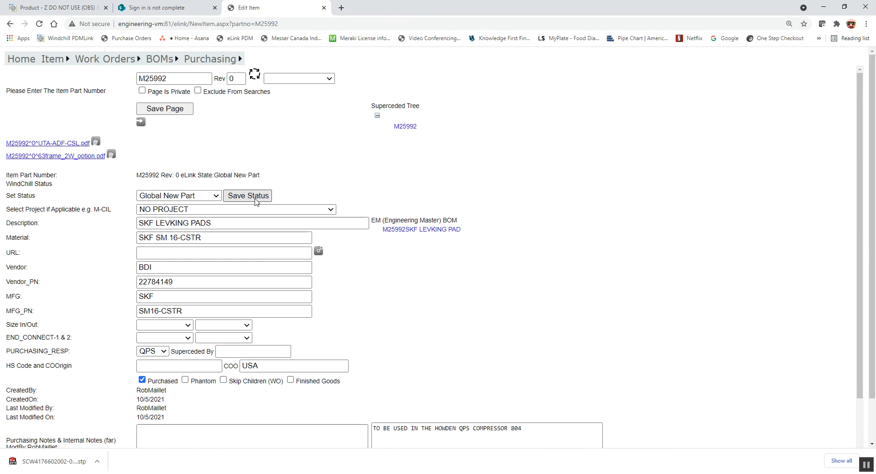
Delete the M25992^0^63frame_2W_option.pdf attachment.
click(111, 155)
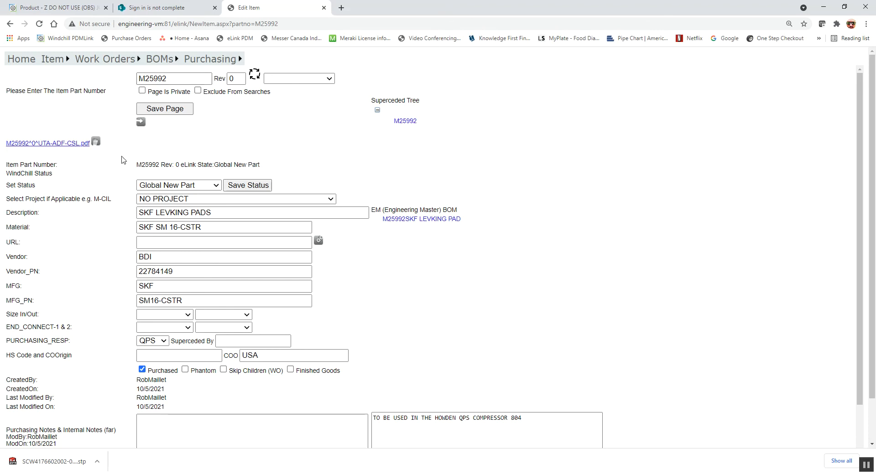
Set part M25992's status to Global Approved and save it.
click(172, 186)
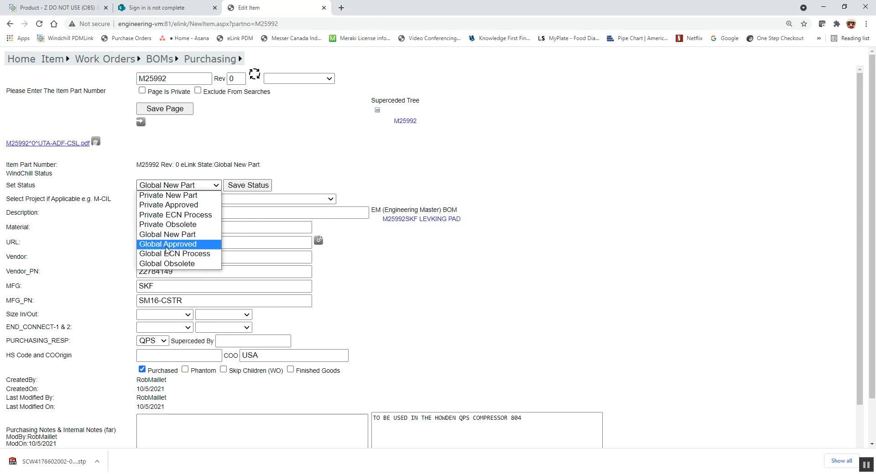
click(173, 245)
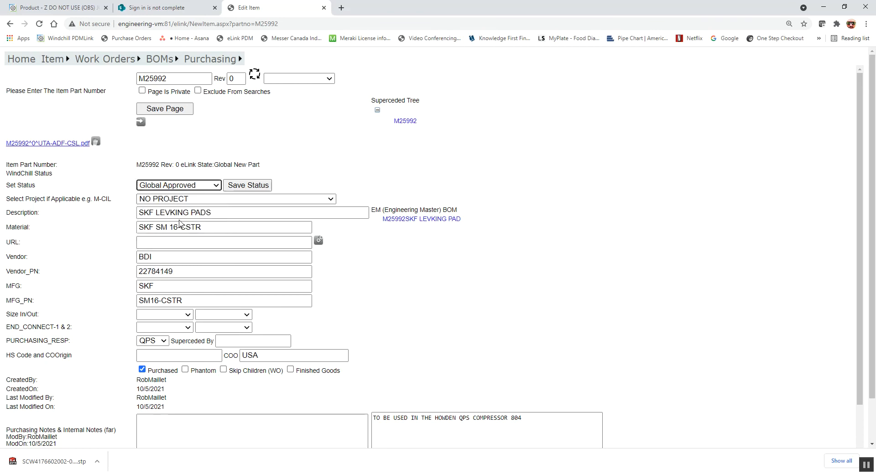
click(244, 187)
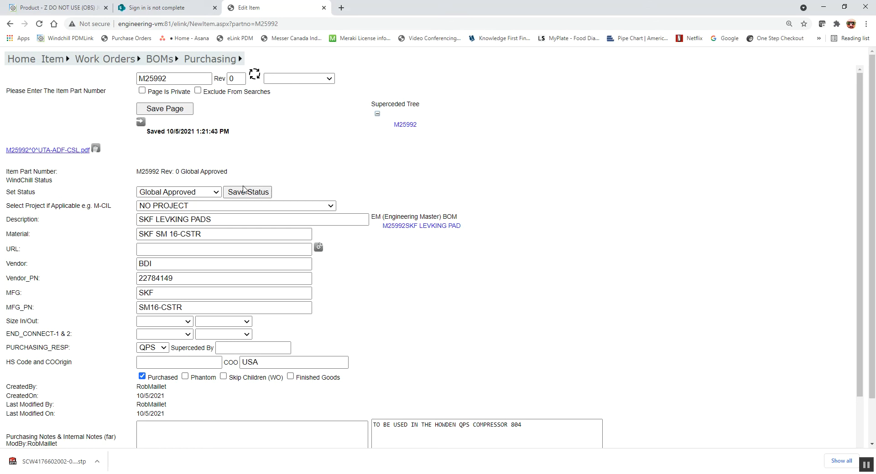
scroll(340, 219, down, 3)
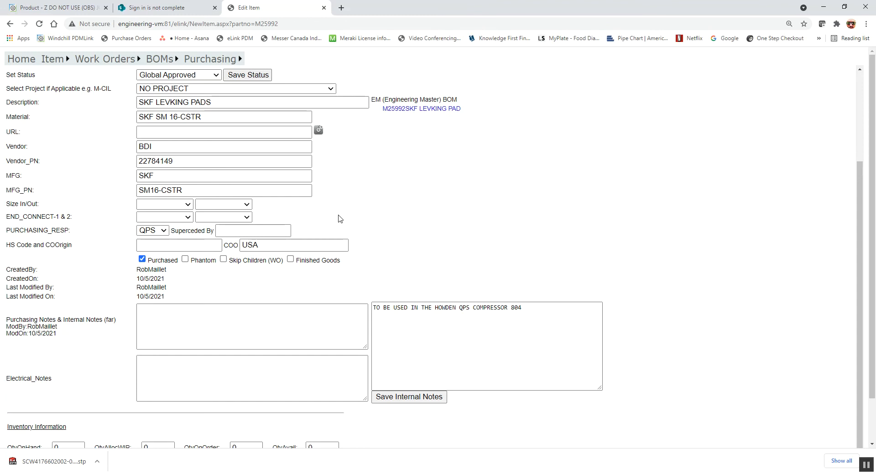
scroll(341, 217, up, 3)
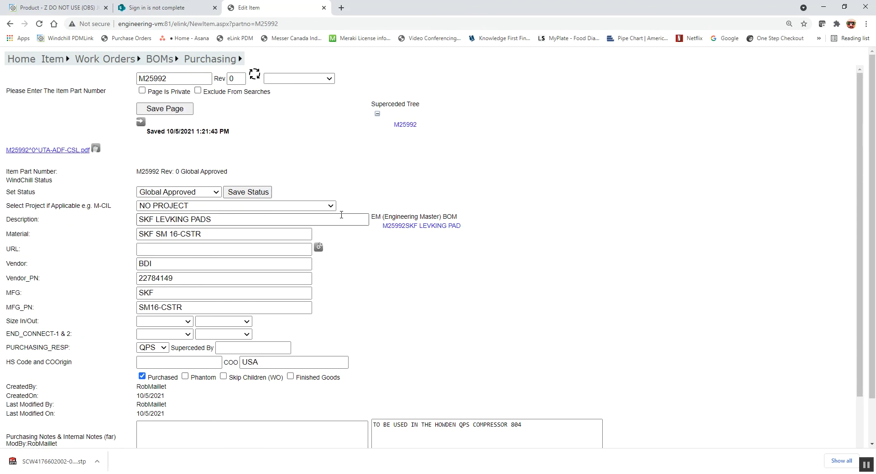
Check the M25992 part number on the page, then return to the eLink home page.
drag(175, 78, 124, 82)
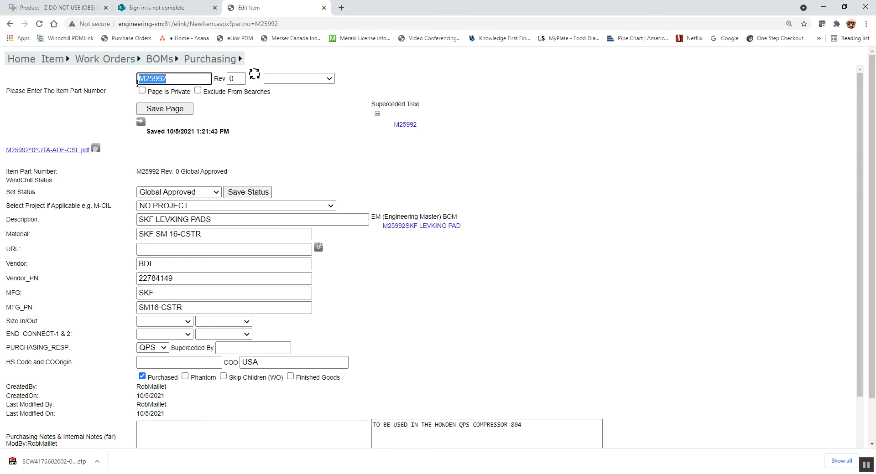
click(177, 159)
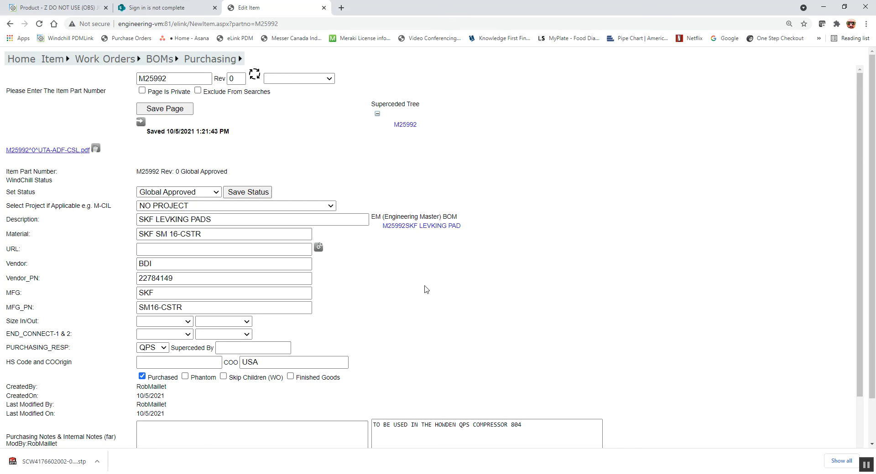
scroll(425, 290, down, 3)
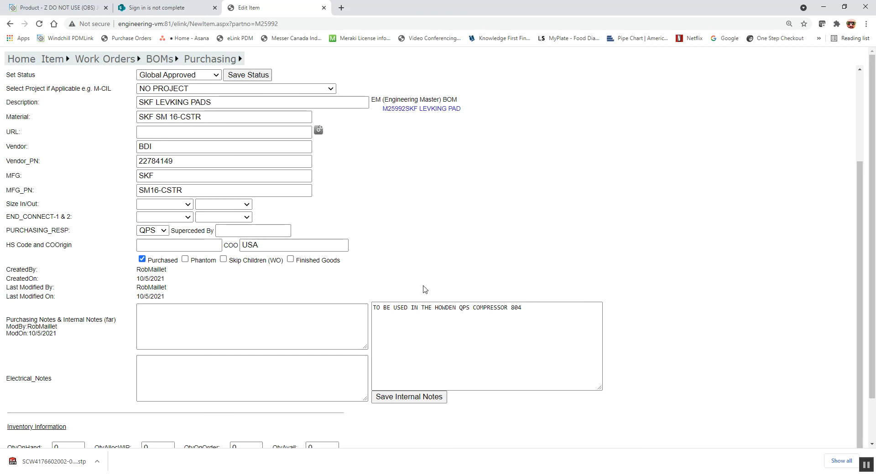
scroll(412, 280, up, 1)
scroll(412, 280, up, 3)
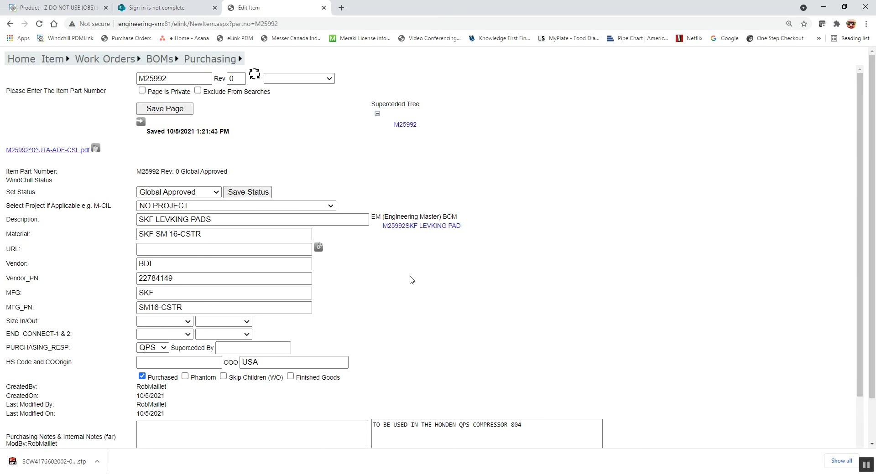
click(21, 60)
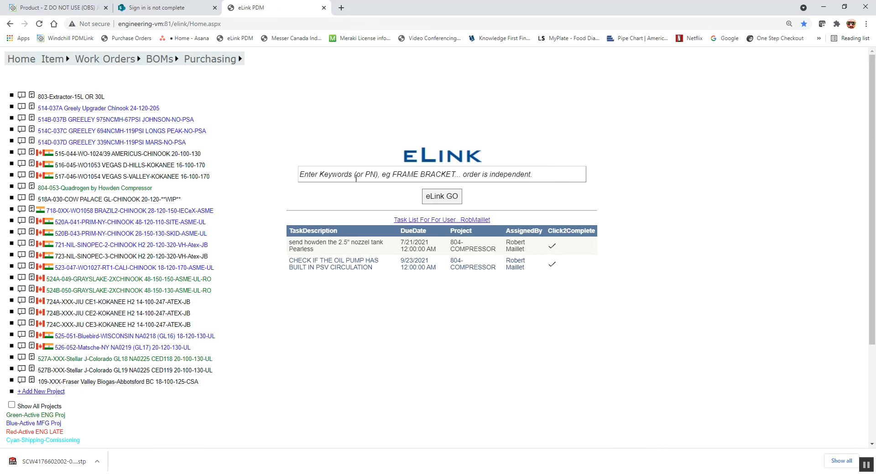
Find part M25990 via a 'LEVEL PAD' search, exclude it from searches, and return home.
click(356, 178)
text(LEVEL PAD)
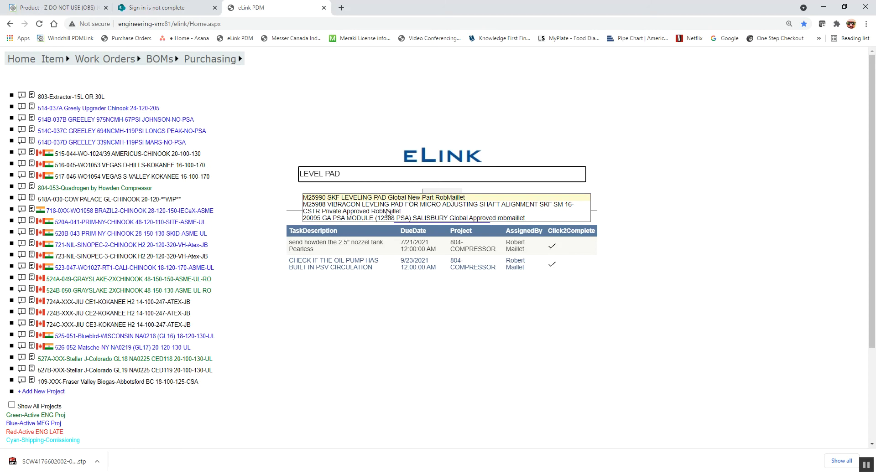
click(339, 201)
click(441, 197)
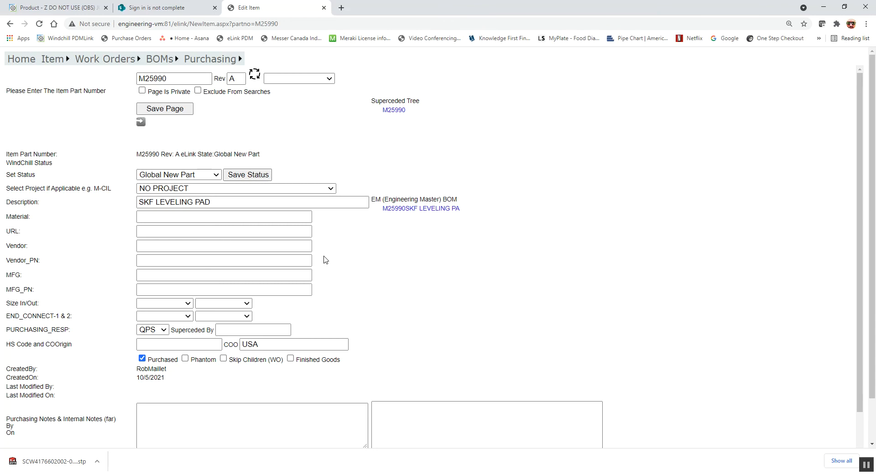
click(304, 246)
click(197, 90)
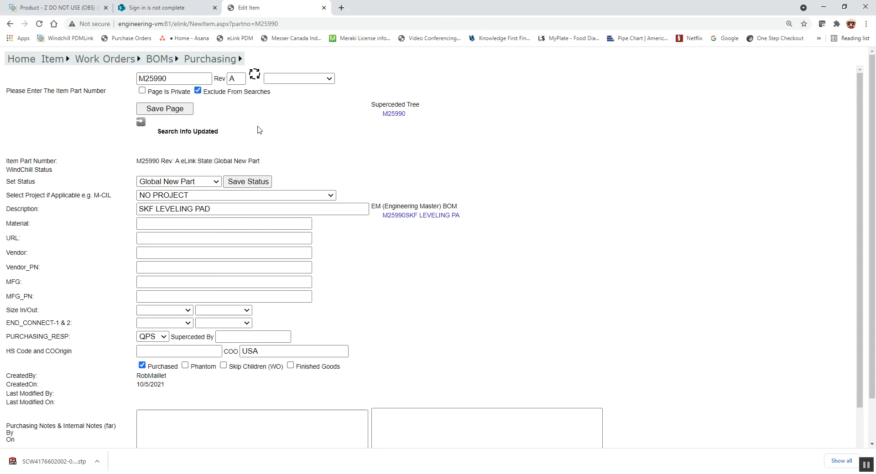
click(21, 60)
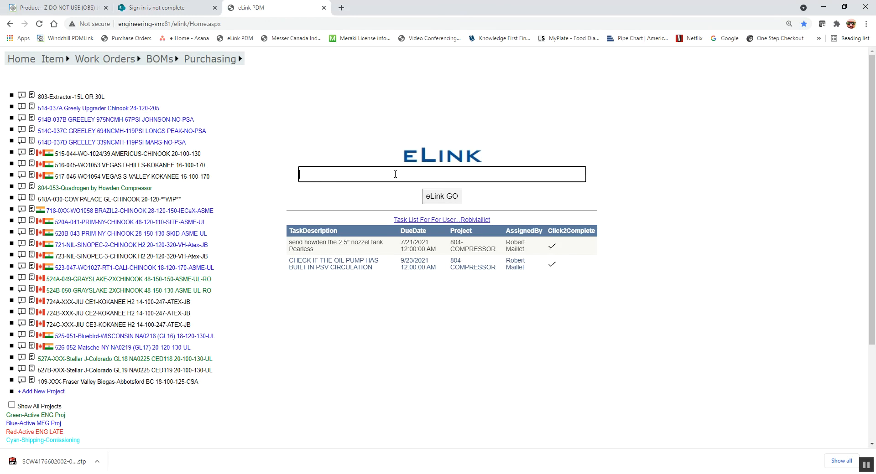
Open M25992 from an 'SKF PAD' search and select its manufacturer part number SM16-CSTR.
text(SKF PAD)
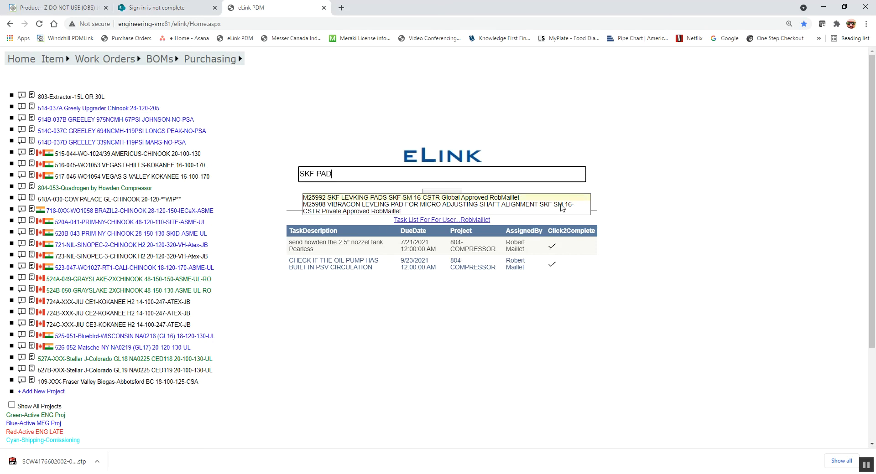
click(329, 198)
click(444, 200)
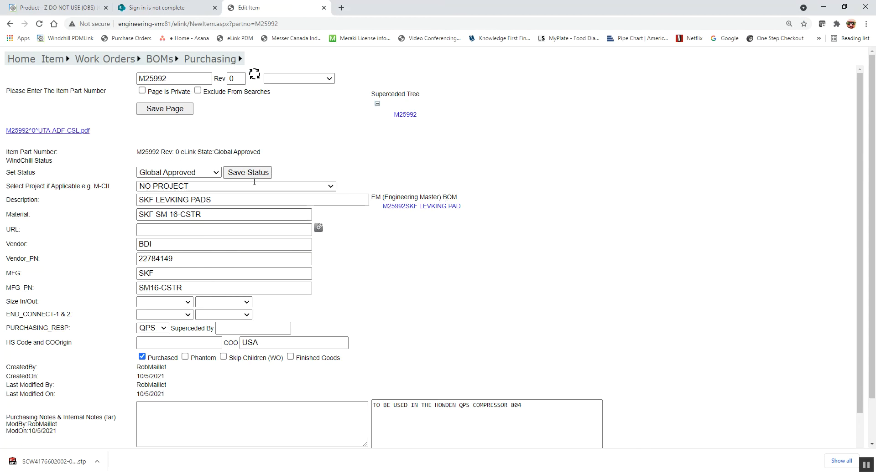
scroll(206, 291, down, 2)
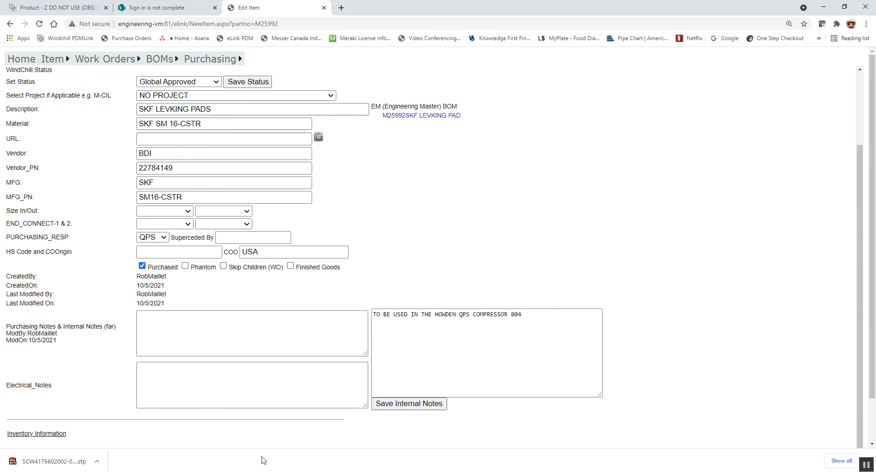
scroll(292, 428, up, 2)
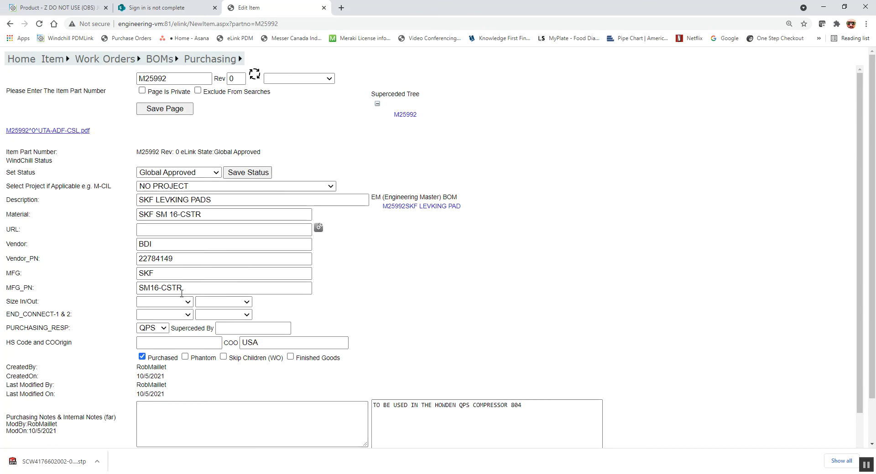
triple_click(165, 288)
key(ctrl+c)
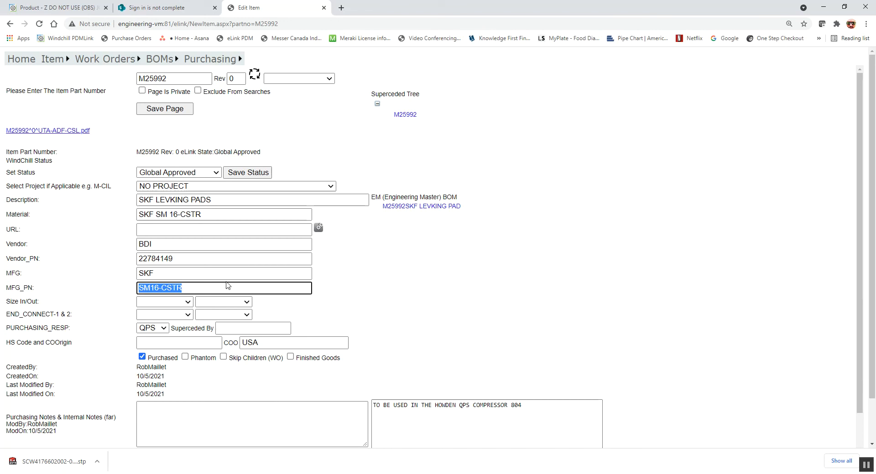
Search SM16-CSTR from the home page and open M25992 from the matches.
click(21, 59)
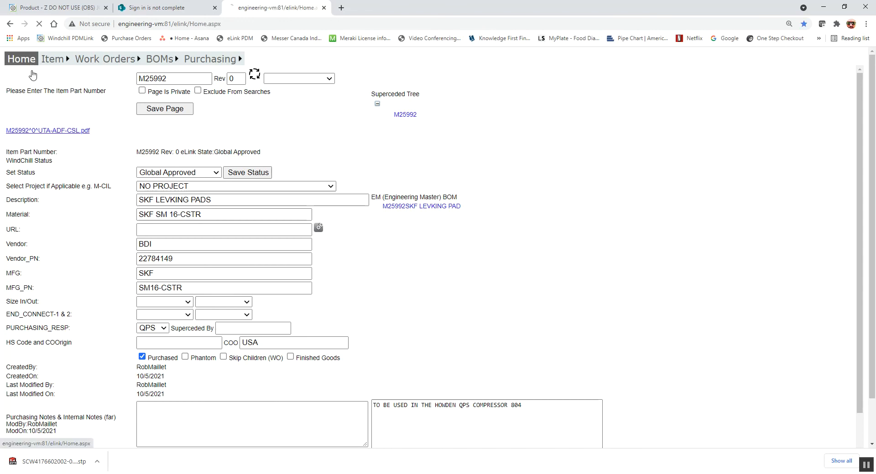
click(336, 174)
key(ctrl+v)
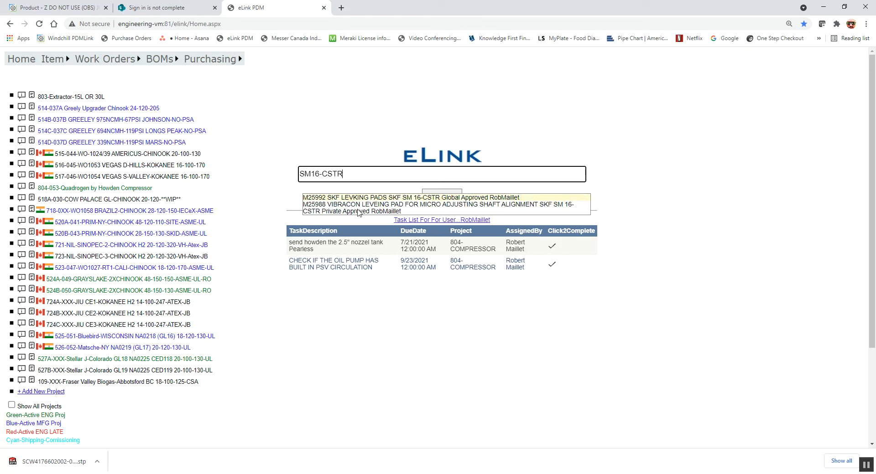
click(429, 197)
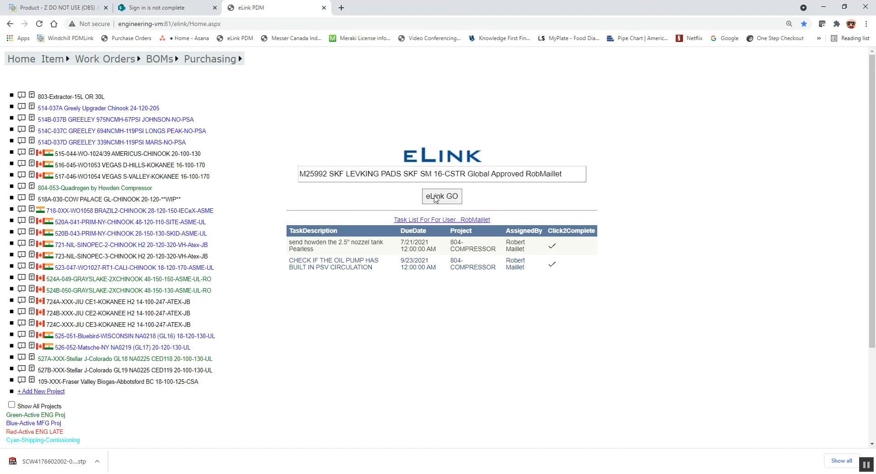
click(431, 198)
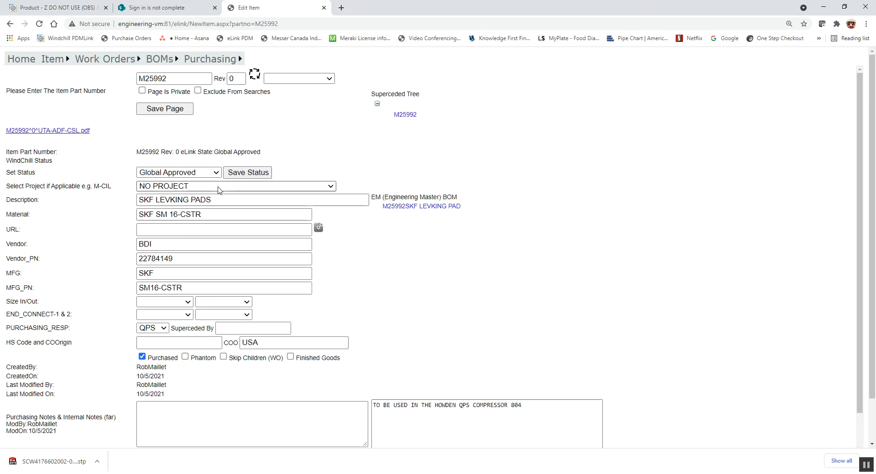
Set M25992's status to Global Obsolete and exclude it from searches.
click(178, 176)
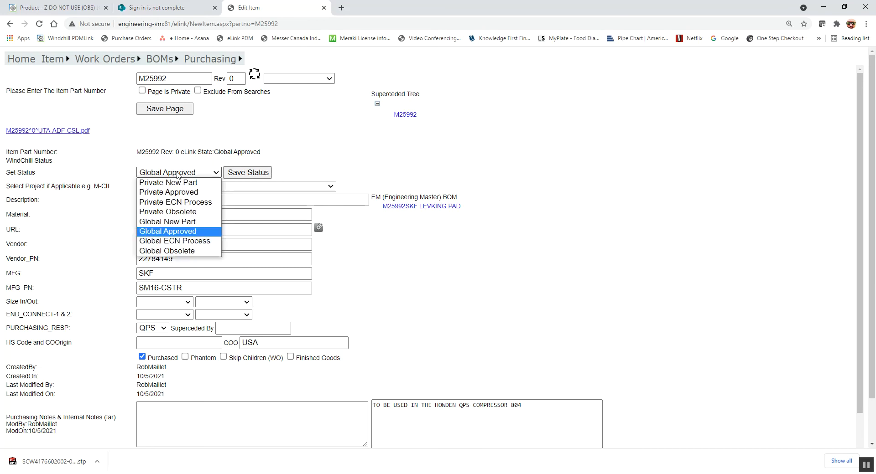
click(175, 251)
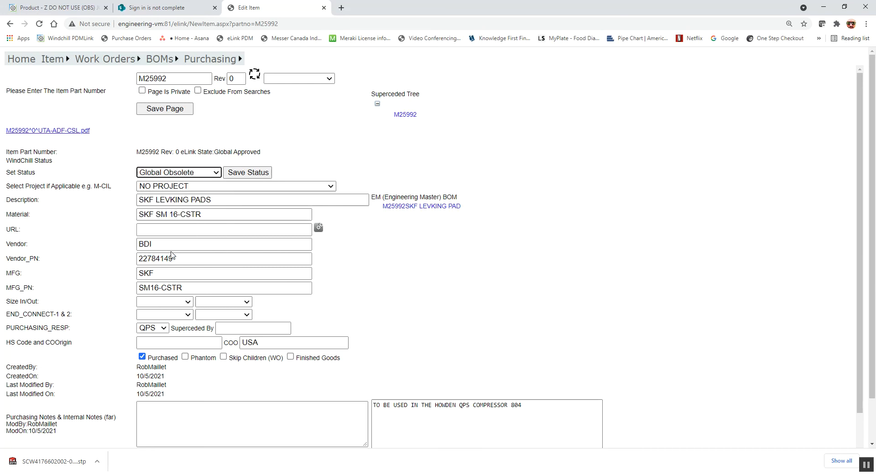
click(238, 173)
click(199, 91)
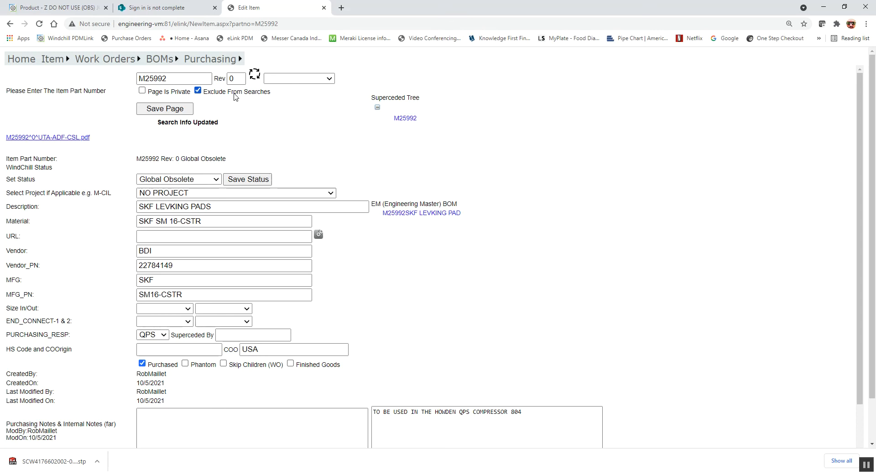
Search SM16-CSTR again from the home page to confirm only M25988 appears.
click(20, 62)
click(337, 180)
key(ctrl+v)
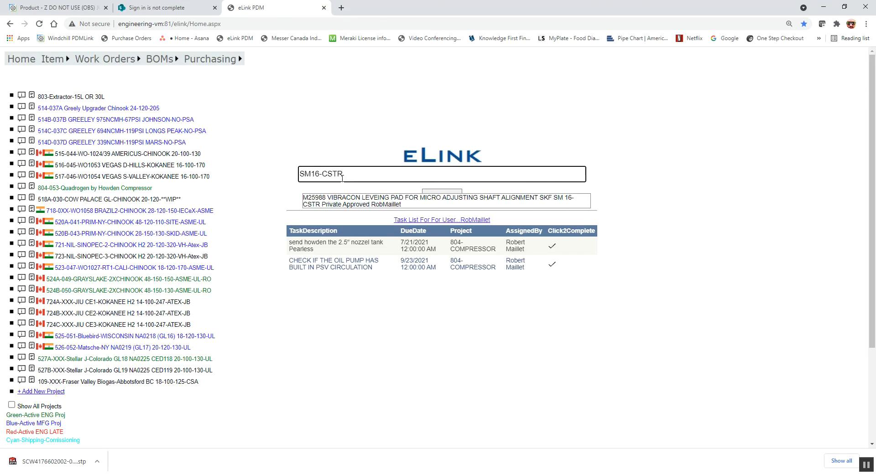
Open the item page for the remaining M25988 leveling pad and review its details.
click(343, 201)
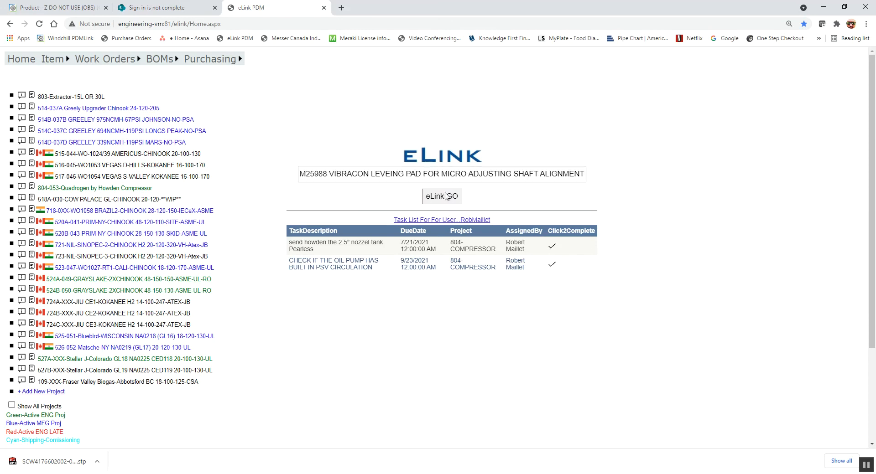
click(442, 195)
scroll(332, 270, down, 2)
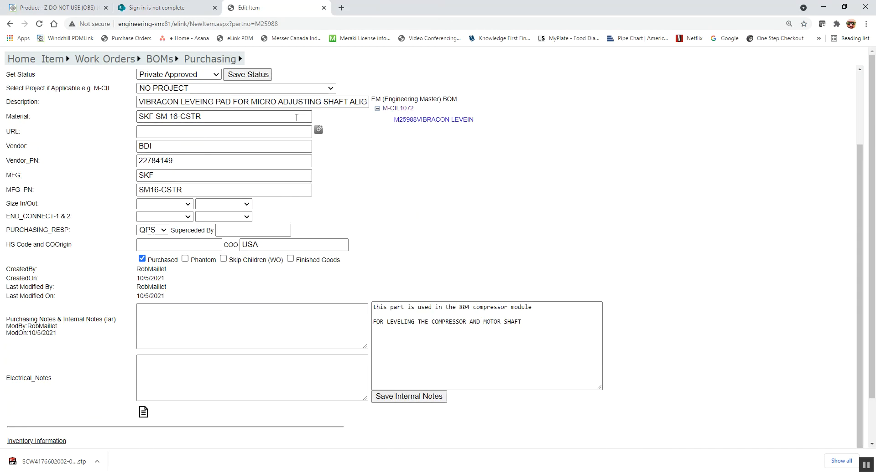
scroll(336, 322, up, 1)
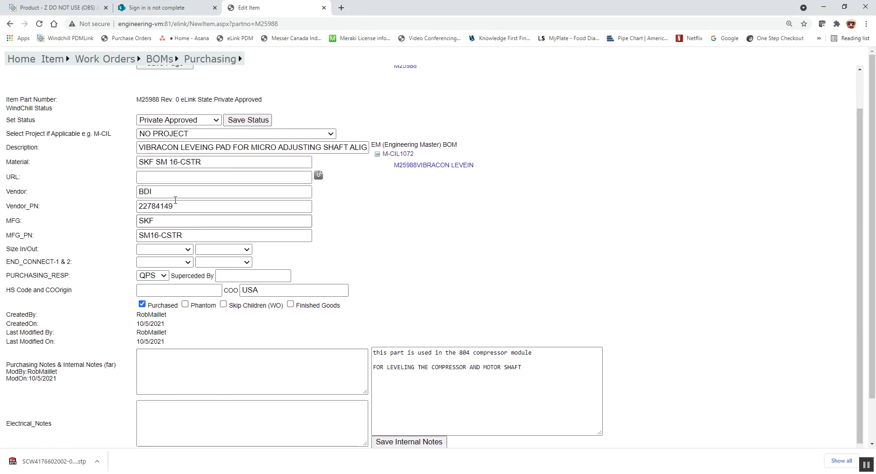
scroll(241, 355, down, 1)
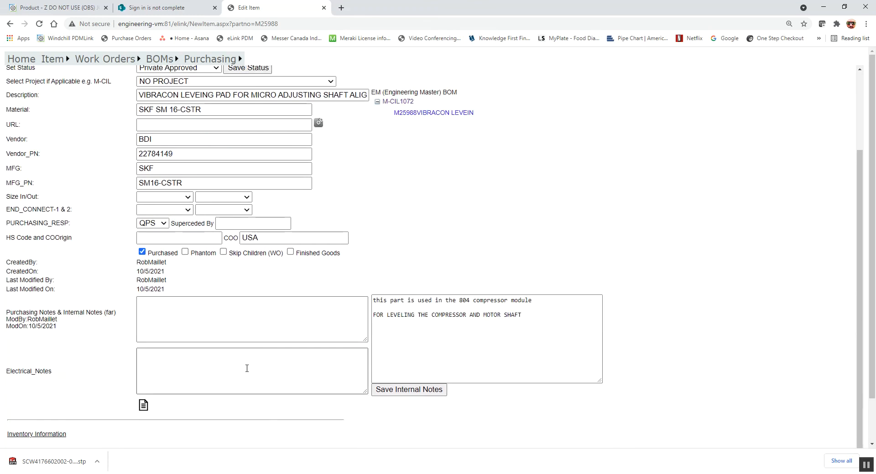
scroll(246, 367, up, 2)
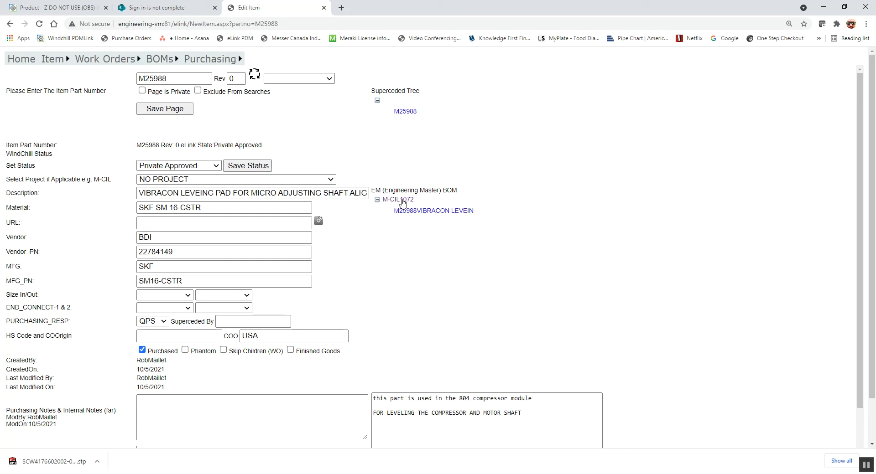
Trace M25988's where-used to M-CIL1072 and show its parts report, listing M25988 with quantity 8.
click(299, 79)
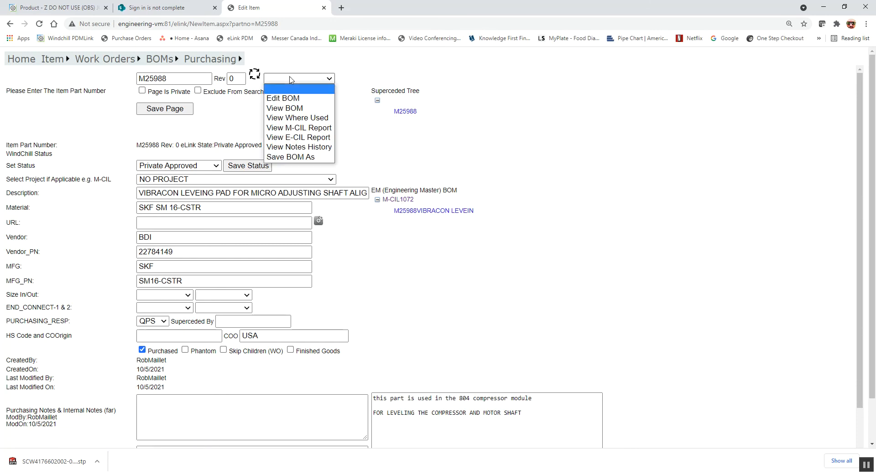
click(294, 119)
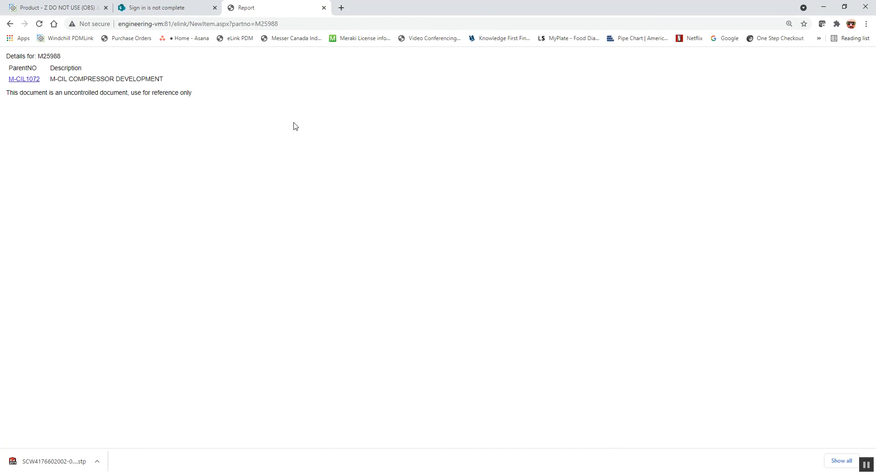
click(31, 80)
click(299, 78)
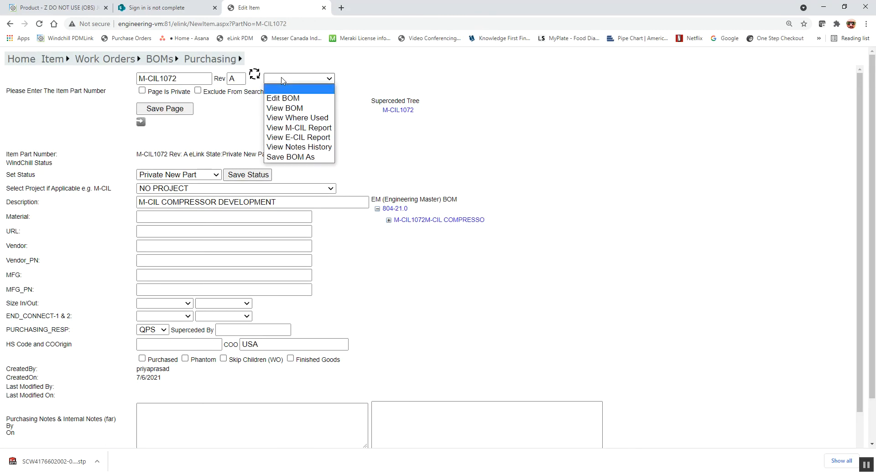
click(304, 129)
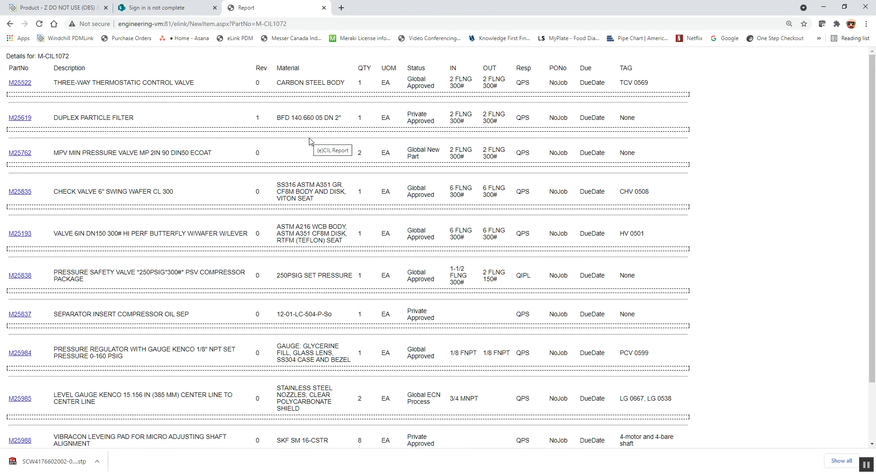